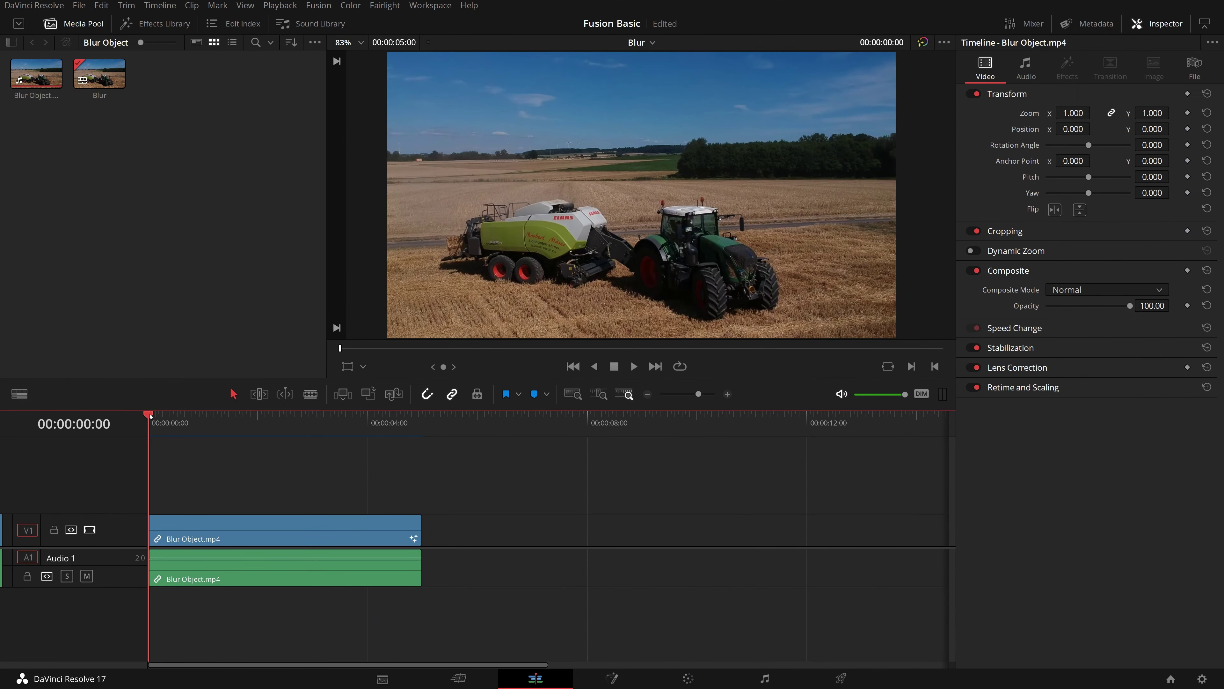
Play the clip to preview it, and go to its first frame on the Color page
key("space")
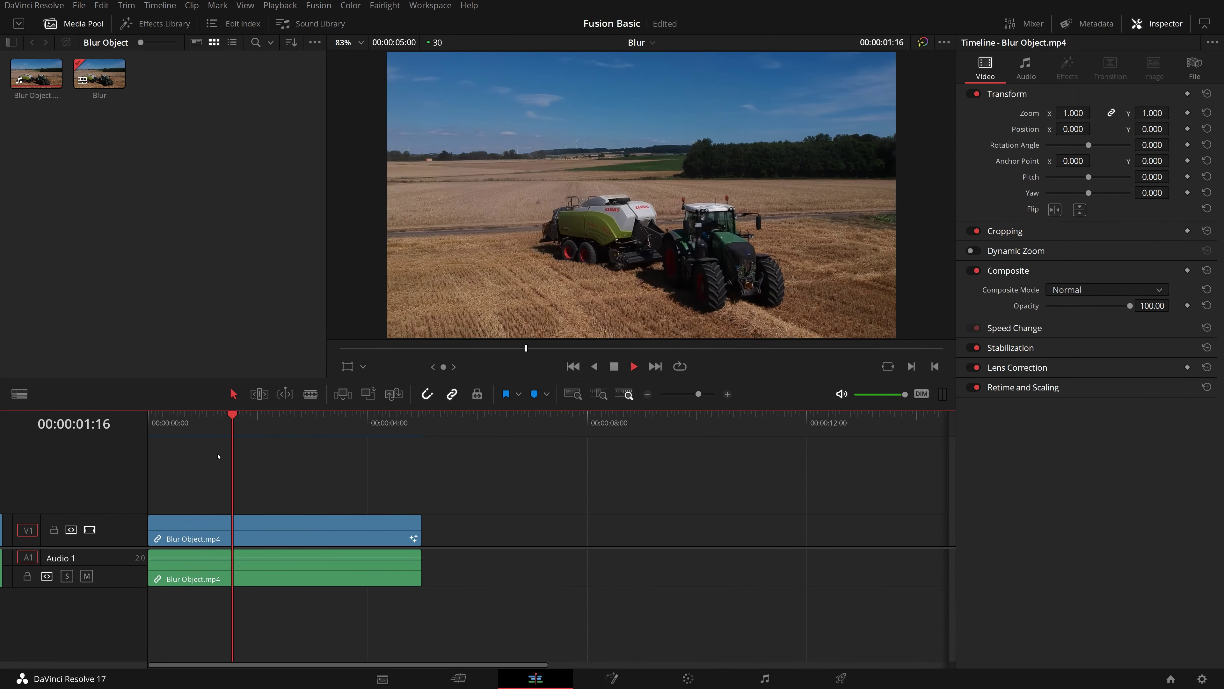
key("space")
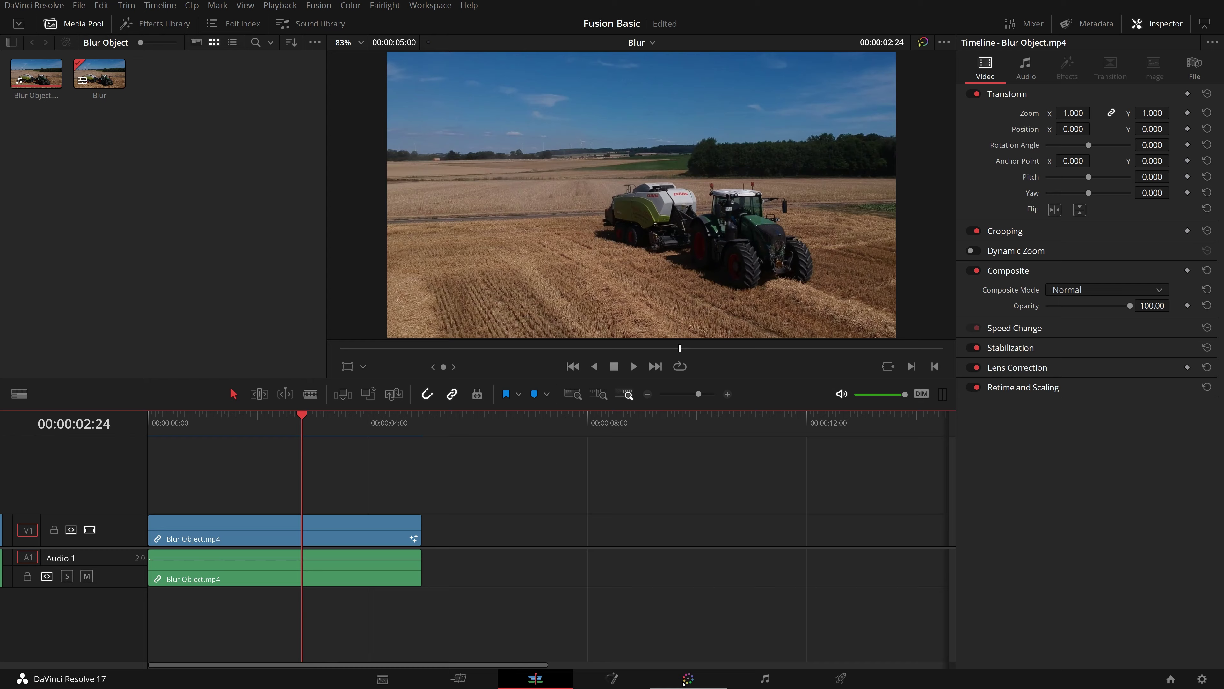
left_click(687, 678)
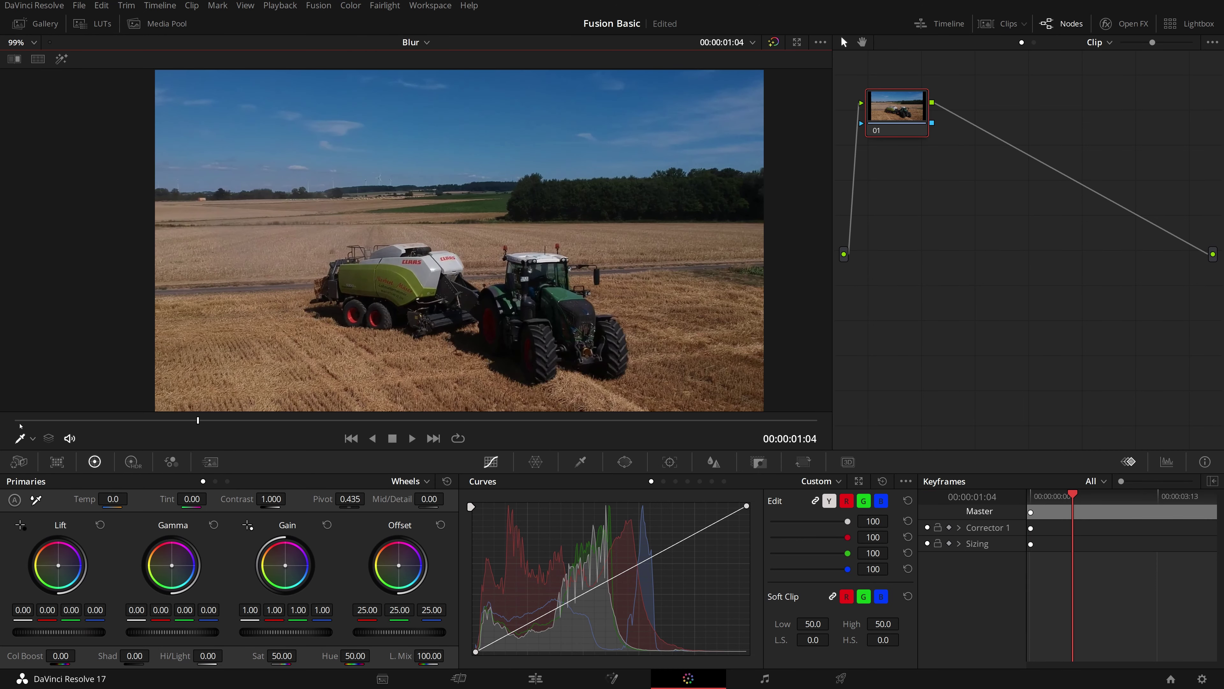
left_click(15, 420)
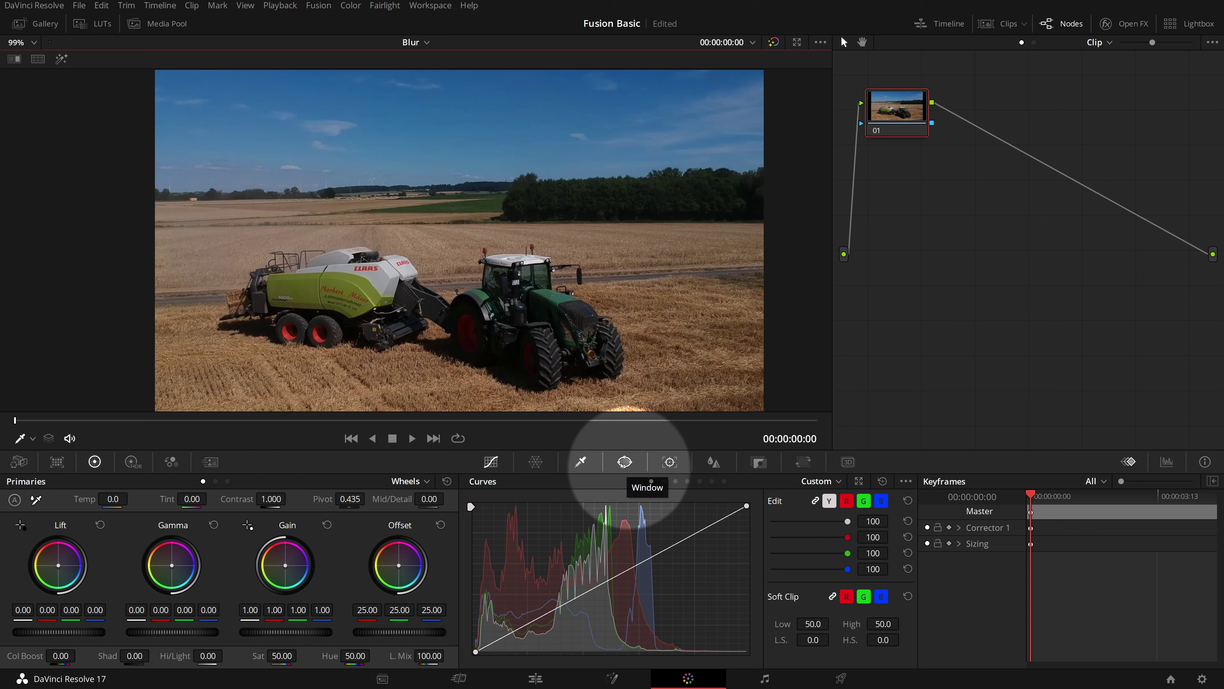
Add a circle power window and shrink it to a flat ellipse around the CLAAS logo on the baler's side, size about 14, aspect about 86
left_click(625, 467)
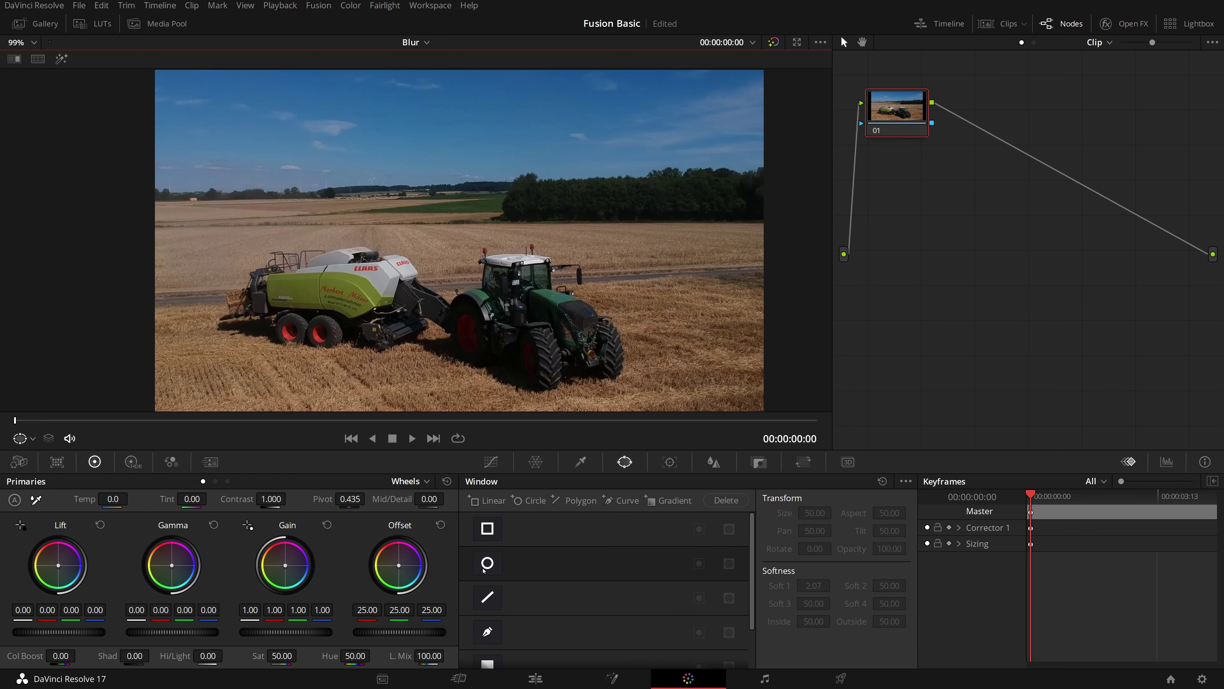
left_click(487, 562)
left_click_drag(461, 246, 371, 279)
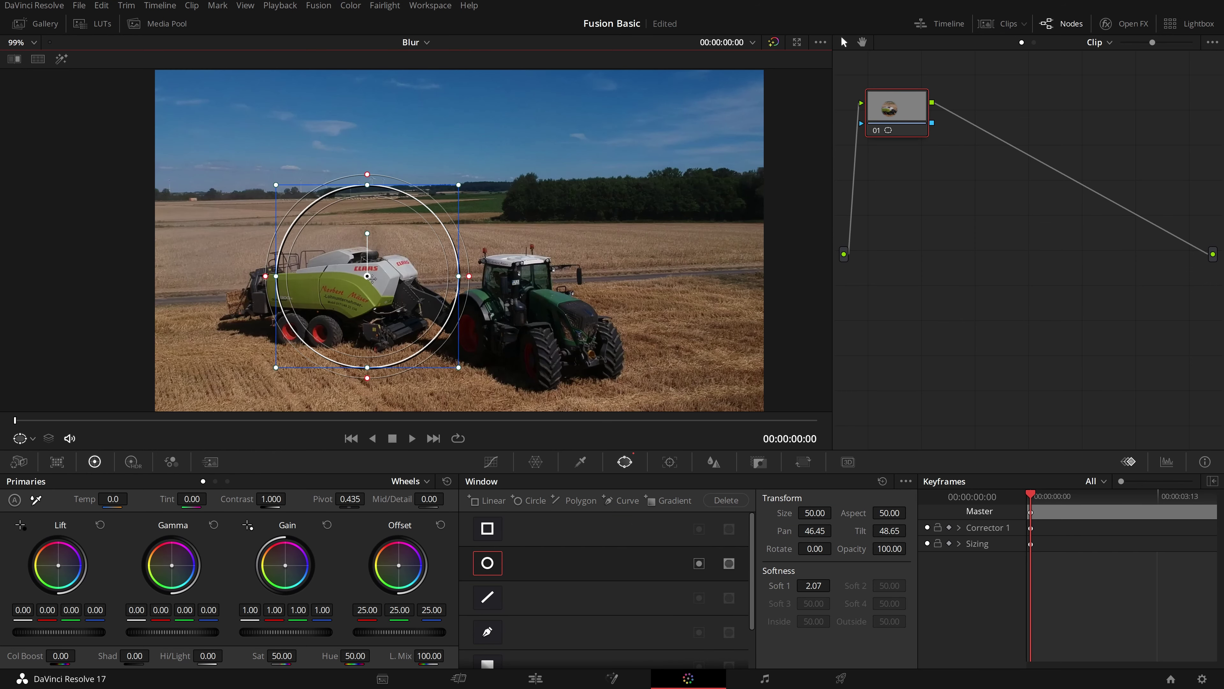
left_click_drag(458, 368, 367, 288)
left_click_drag(367, 275, 365, 270)
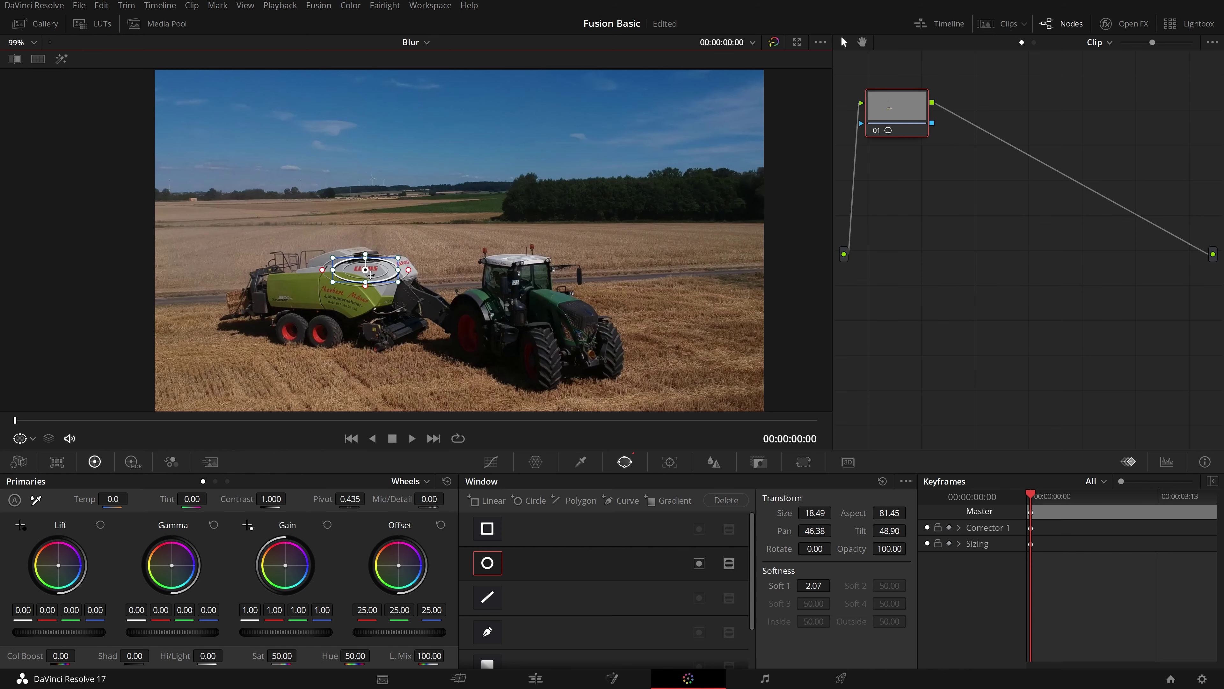
scroll(434, 287, "up", 4)
scroll(434, 286, "up", 3)
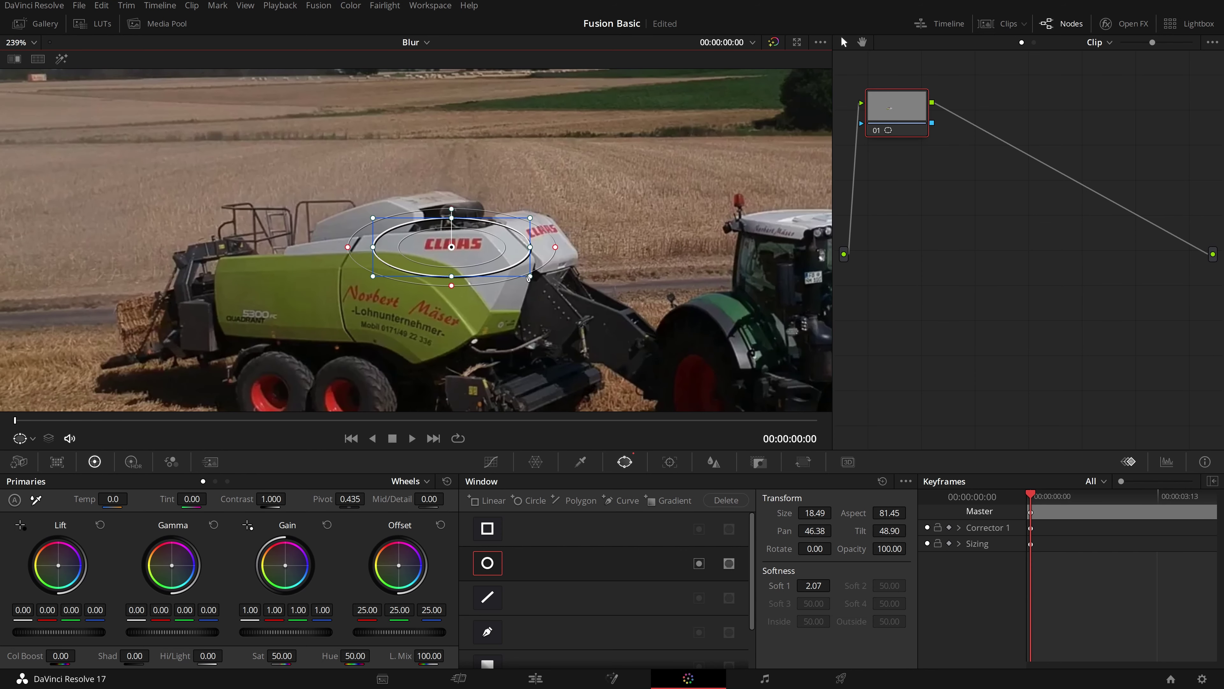
left_click_drag(530, 276, 452, 258)
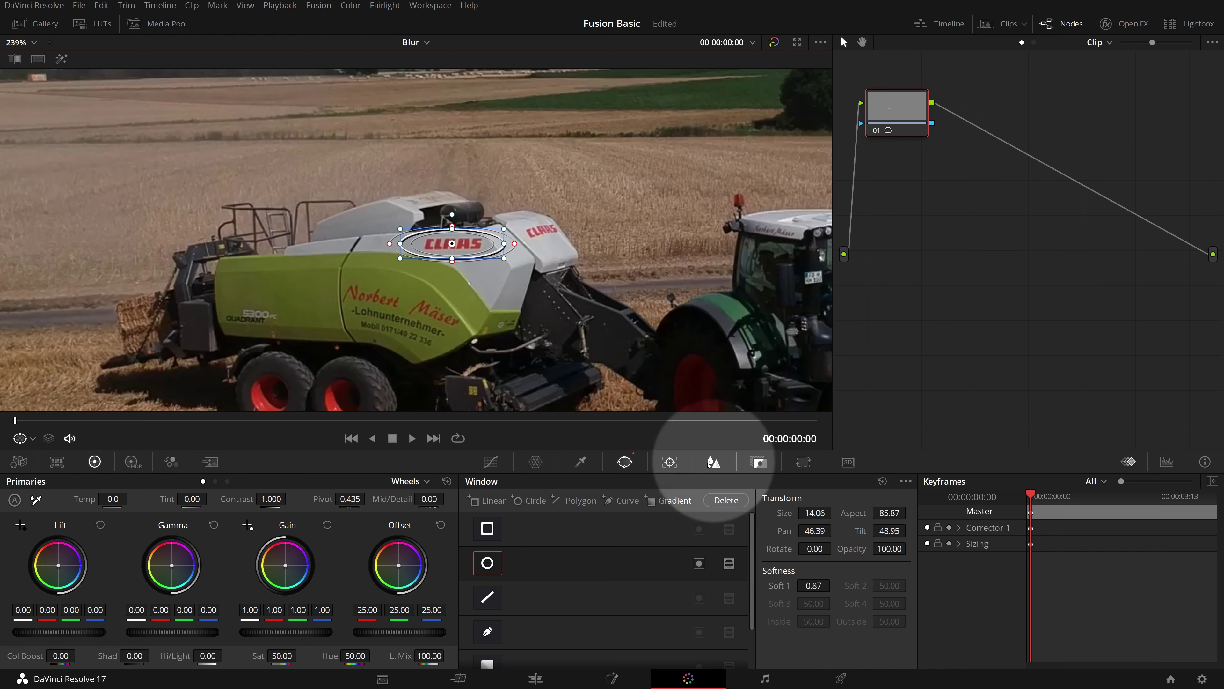
Blur the windowed logo with a radius of 0.85 and an H/V ratio of 0.82
left_click(713, 461)
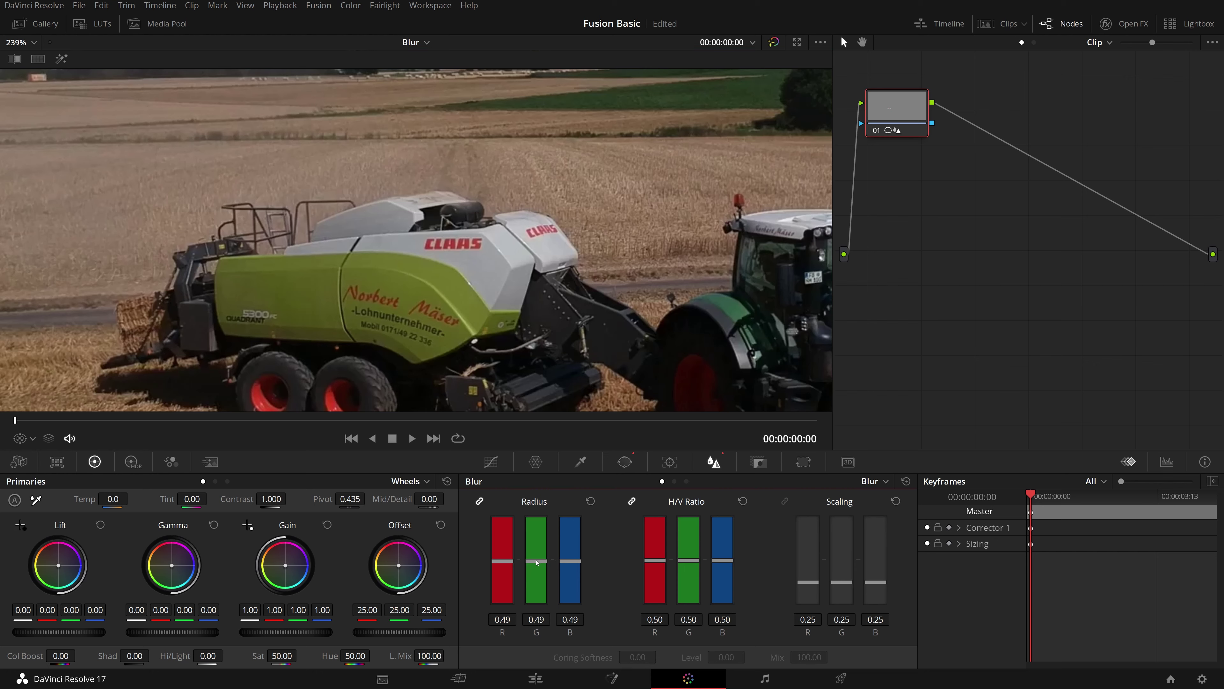
left_click_drag(536, 560, 537, 541)
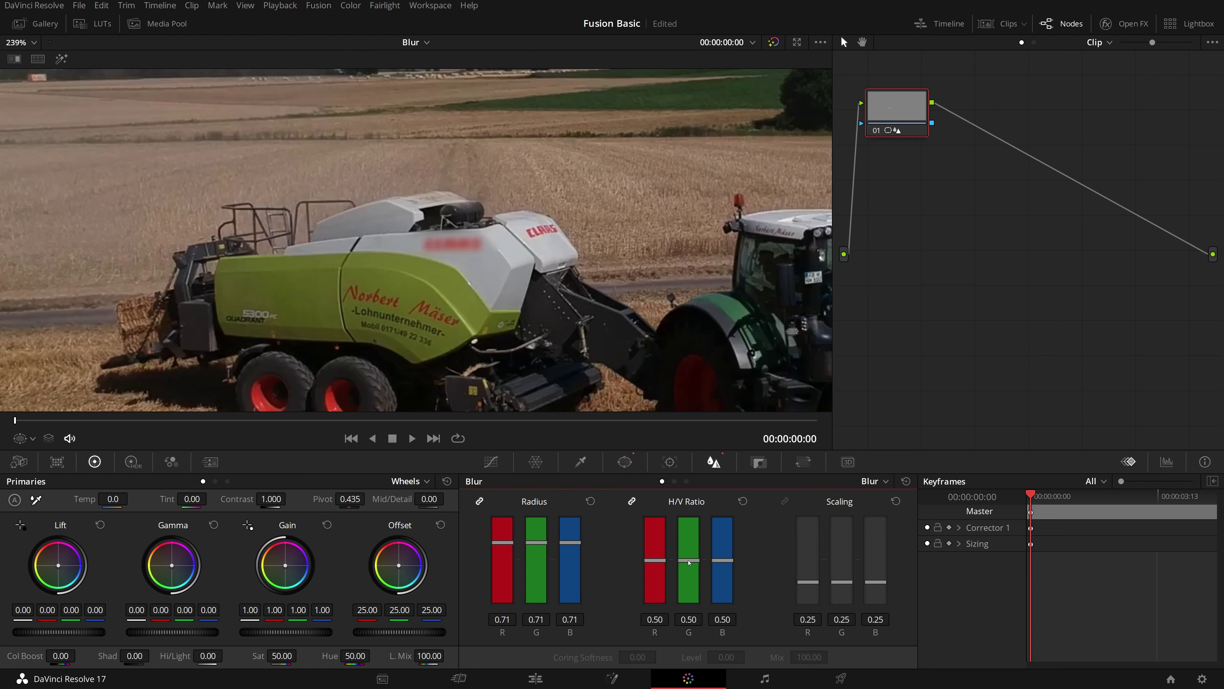
left_click_drag(690, 560, 689, 532)
left_click_drag(537, 542, 544, 521)
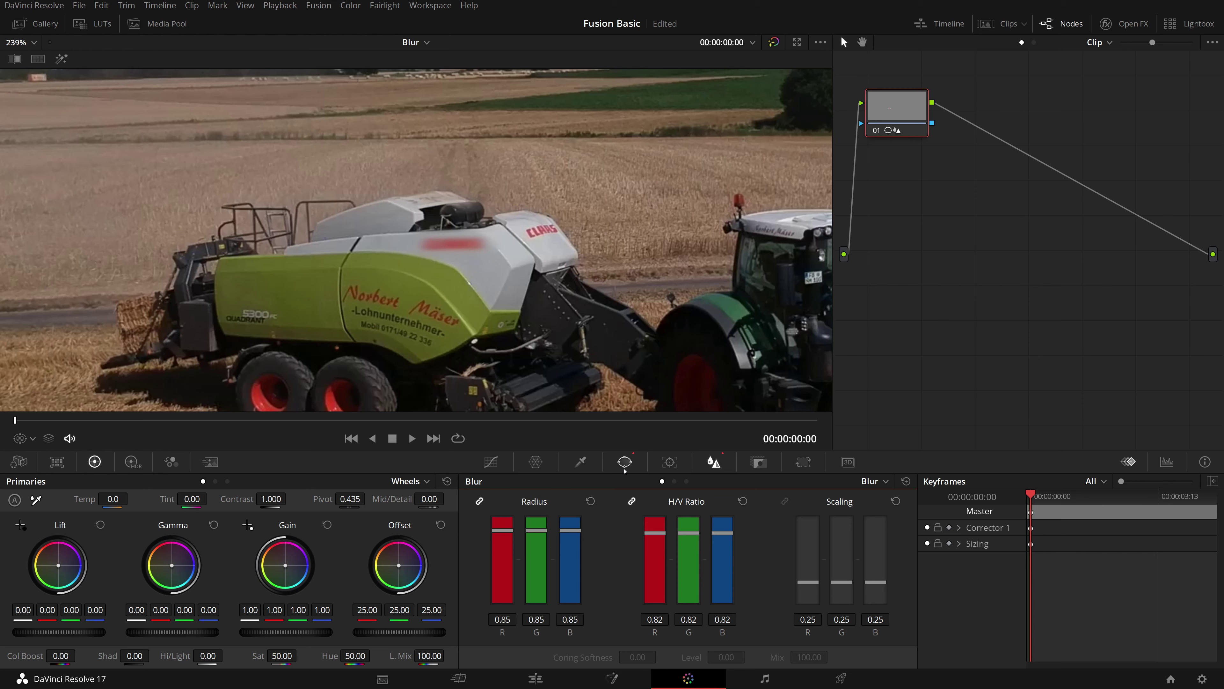
Narrow the ellipse around the blurred side logo to an aspect of about 80 with softness of about 0.58
left_click(625, 462)
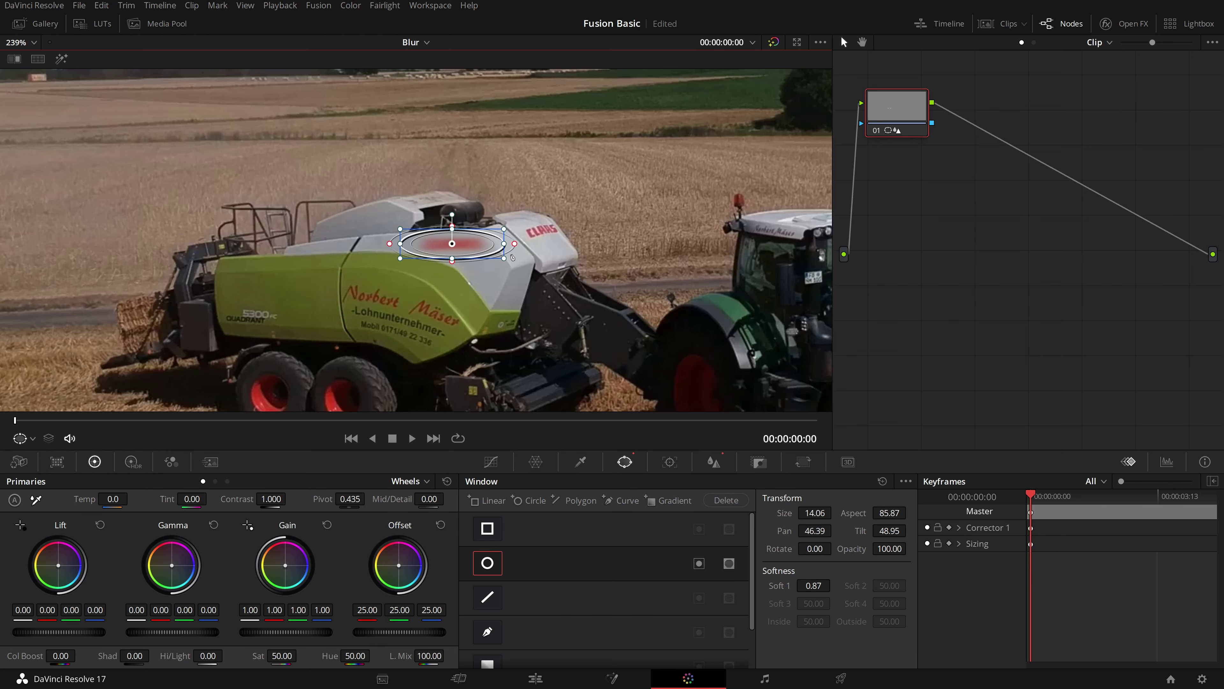
left_click_drag(512, 257, 492, 249)
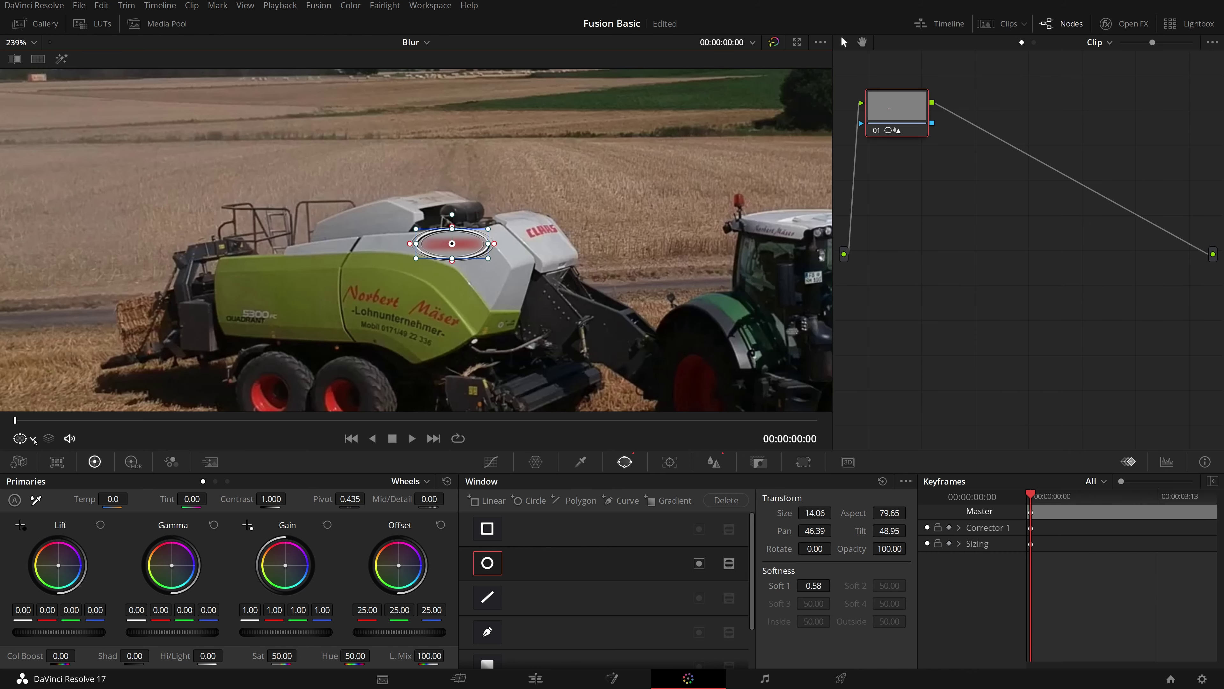
Hide the window overlay, play the clip to check the blur against the moving baler, and return to the first frame
left_click(33, 438)
left_click(41, 460)
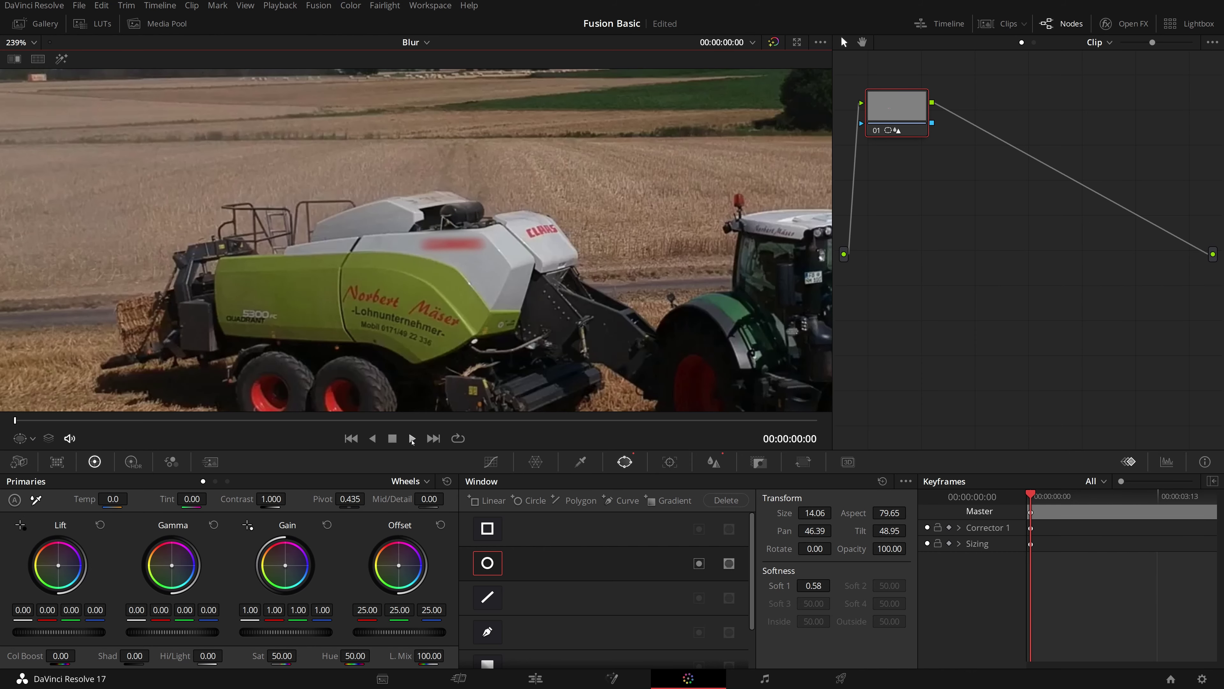
left_click(412, 439)
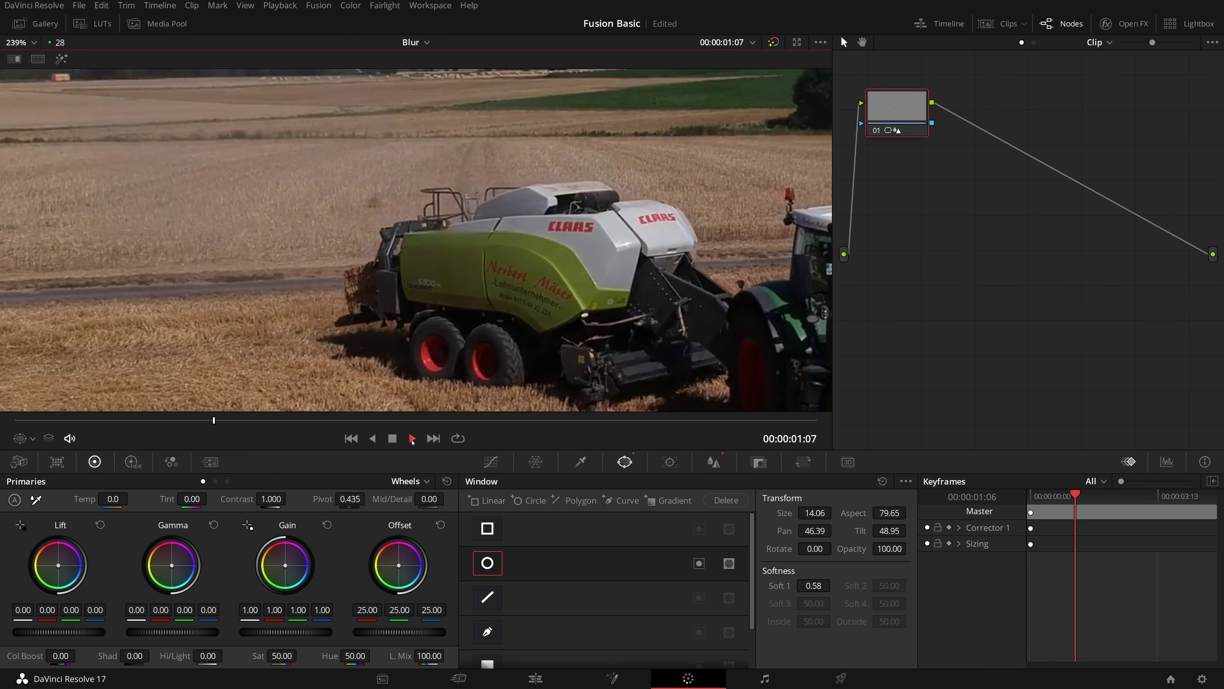
left_click(412, 439)
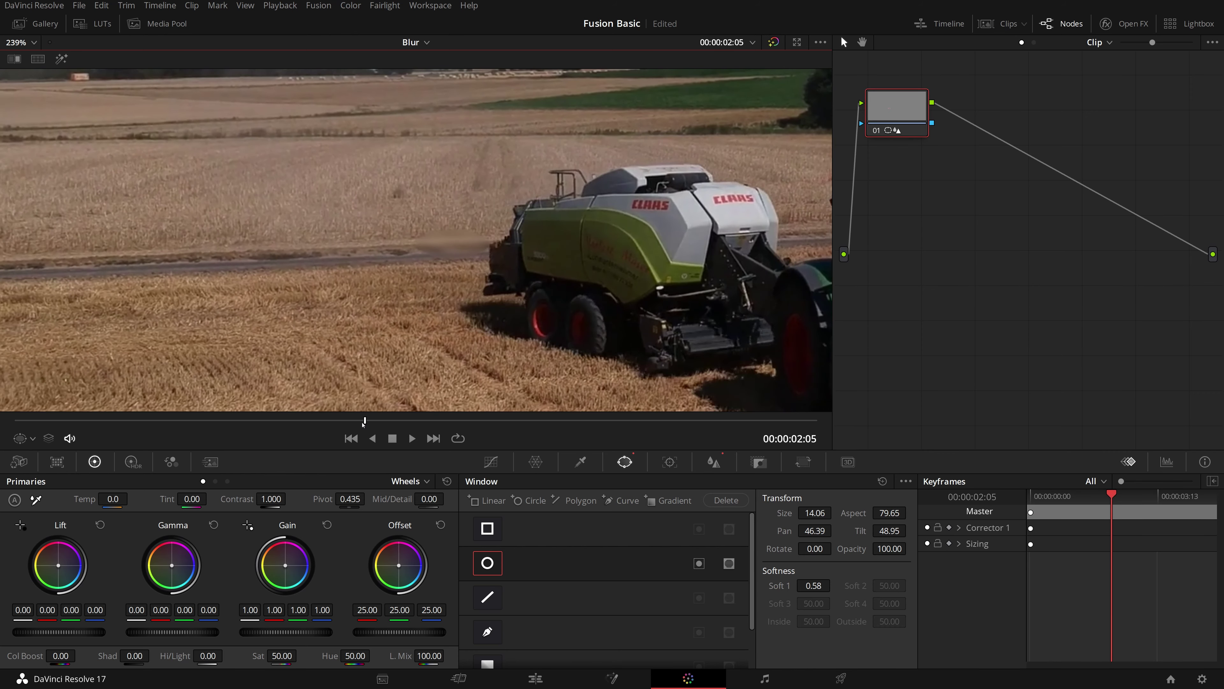
left_click_drag(363, 424, 17, 441)
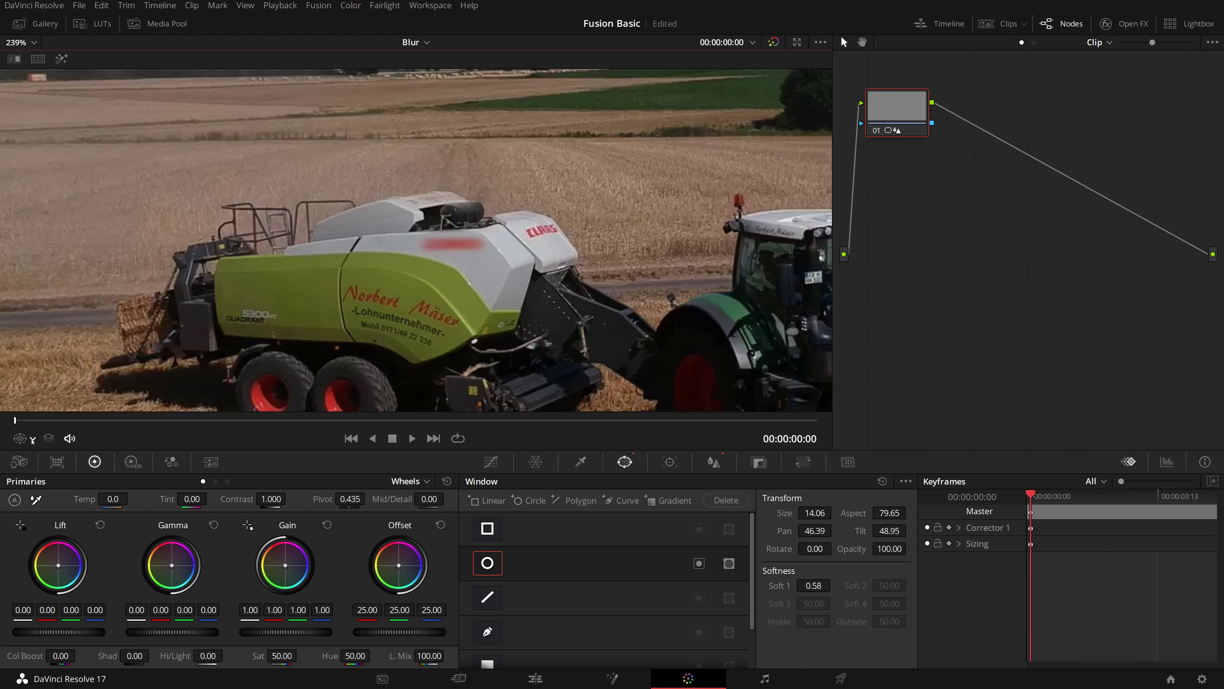
Show the power window overlay again and track the window forward from the first frame to the clip's end
left_click(29, 438)
left_click(53, 494)
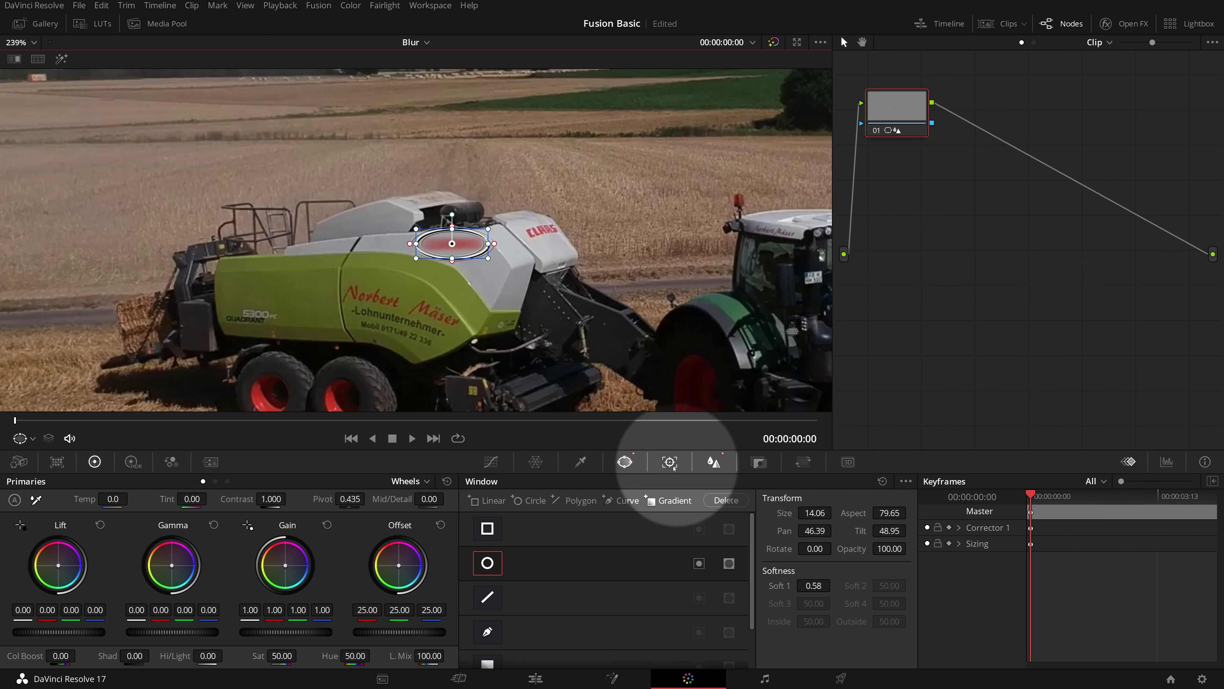
left_click(672, 466)
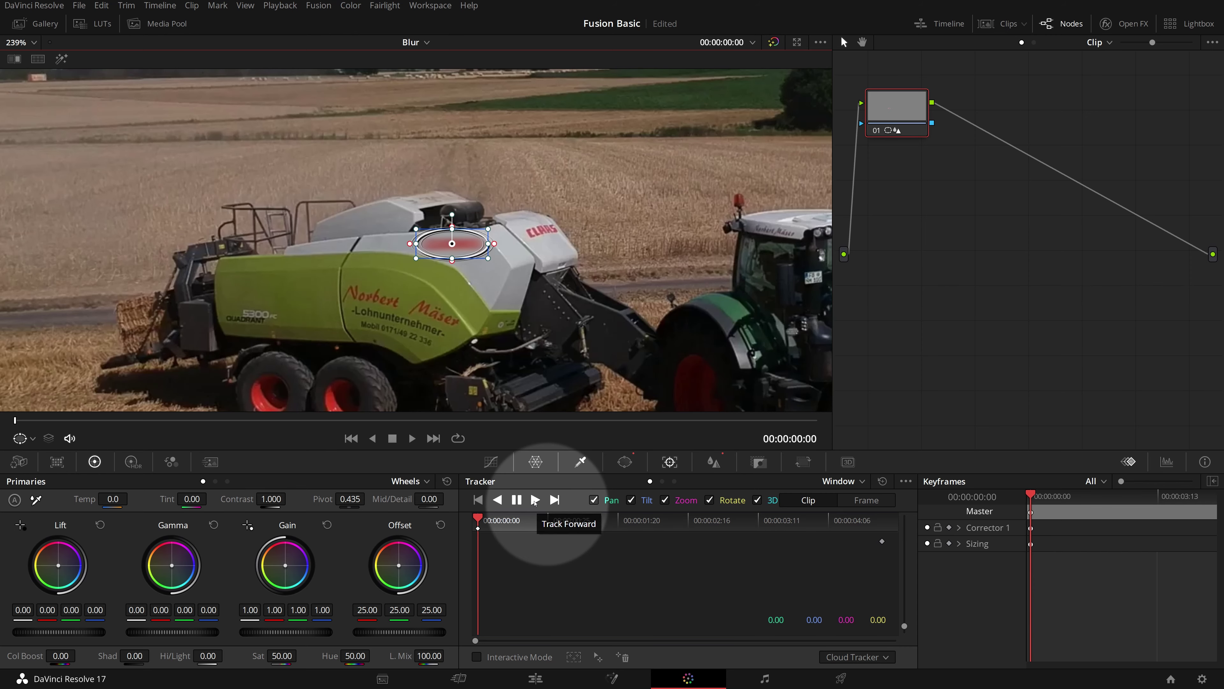
left_click(535, 501)
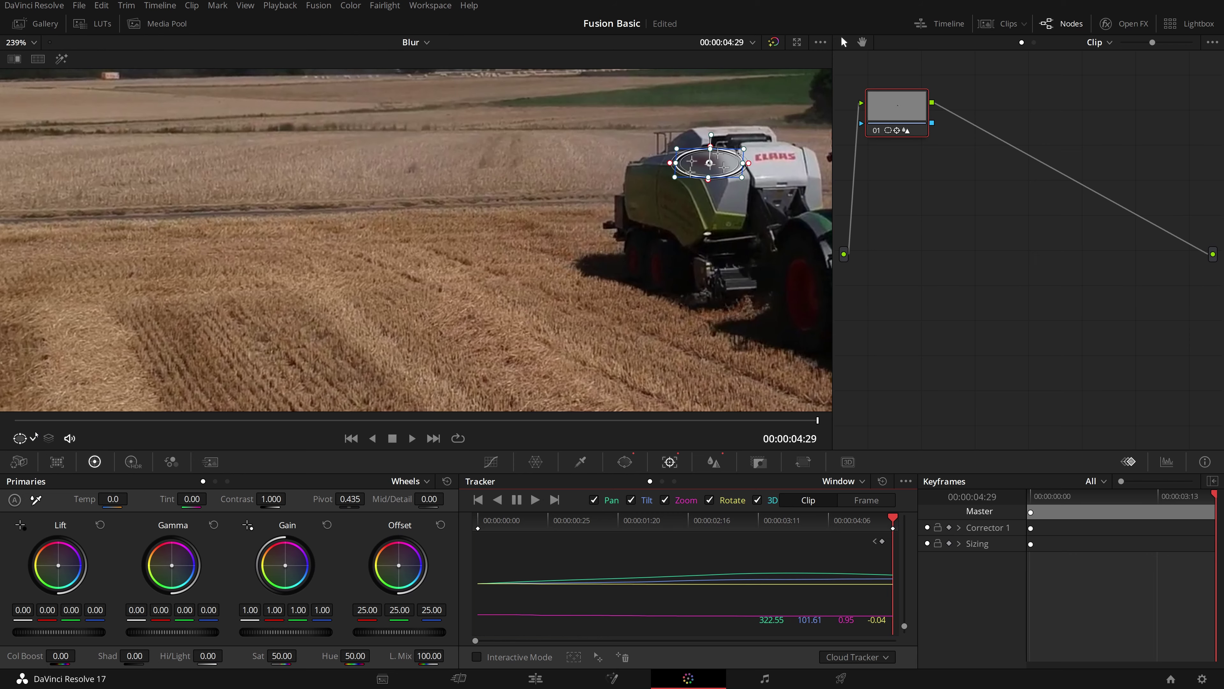
Play the clip from the start and scrub to the last frame to check how the tracked window follows the logo
key("Home")
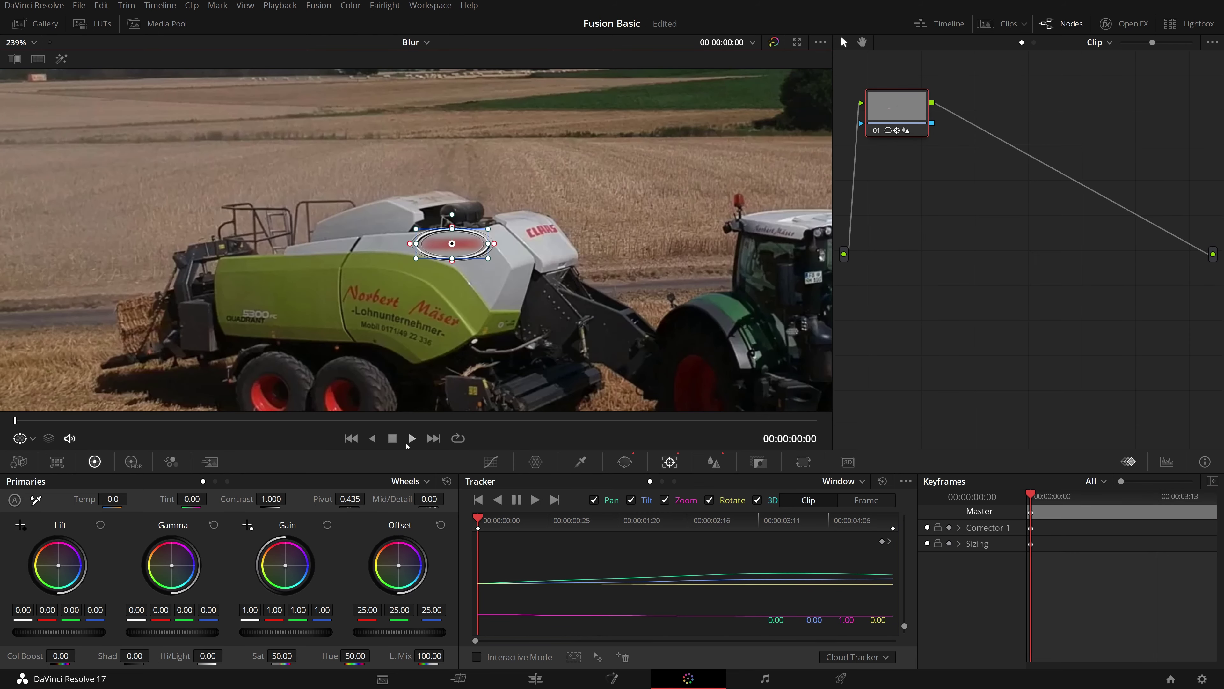
left_click(412, 438)
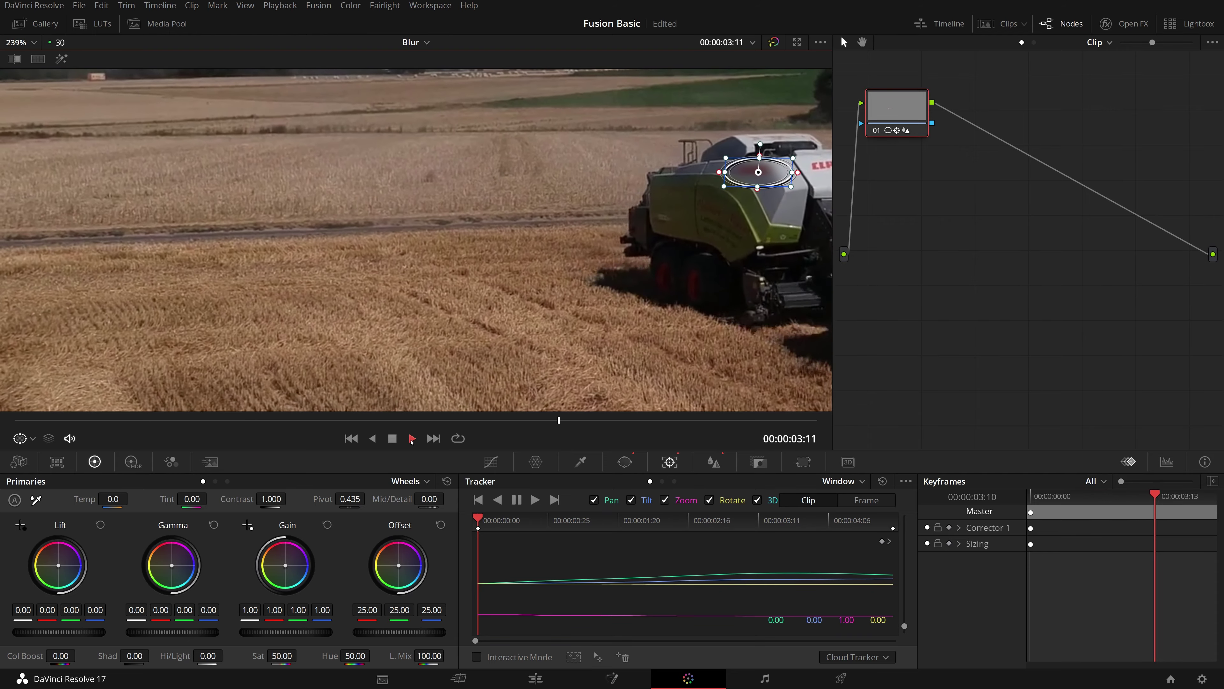
left_click_drag(231, 420, 839, 452)
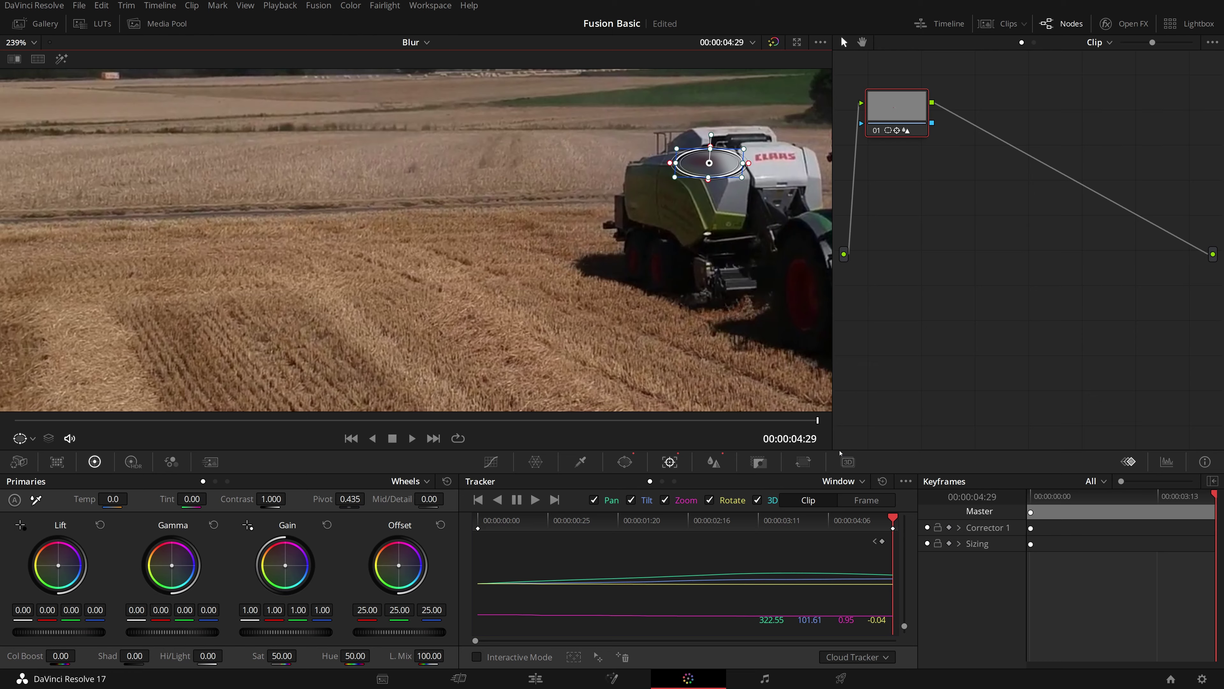
In the tracker's Frame mode, shrink and reposition the ellipse on the last frame so it fits the small side logo
scroll(672, 237, "down", 2)
left_click_drag(563, 312, 417, 336)
scroll(417, 337, "up", 3)
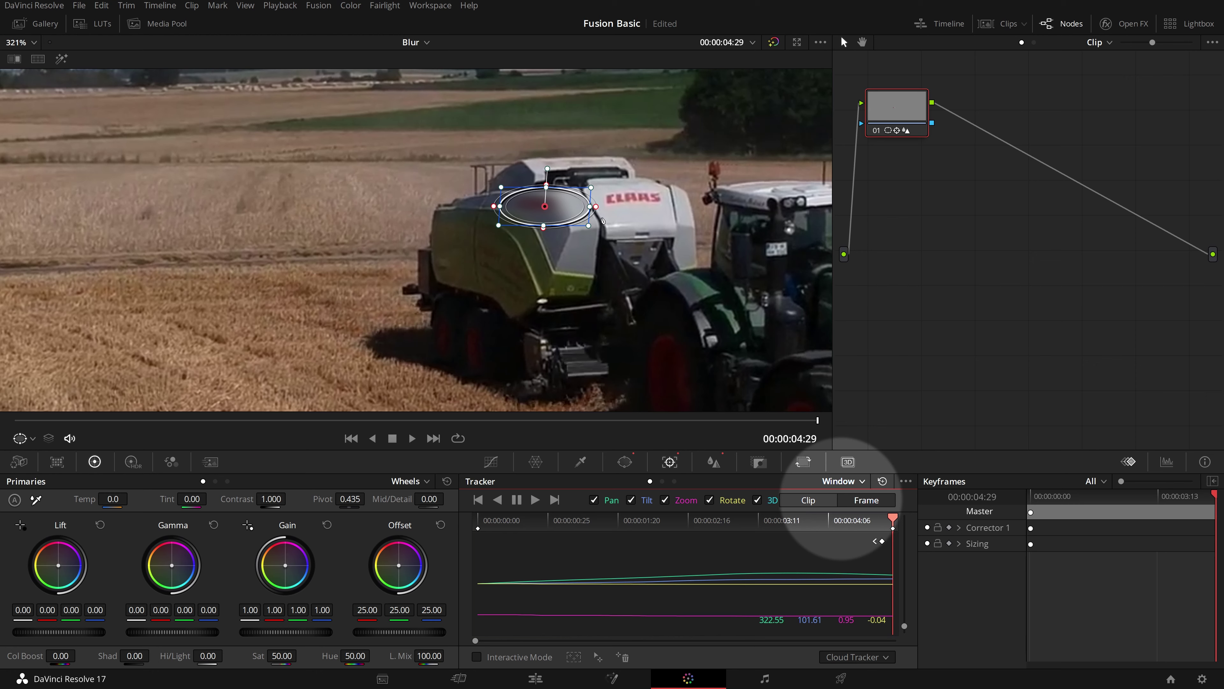
left_click_drag(595, 211, 539, 216)
Hide the window overlay and play the clip to check the animated blur, stopping at 00:00:02:20
left_click(32, 438)
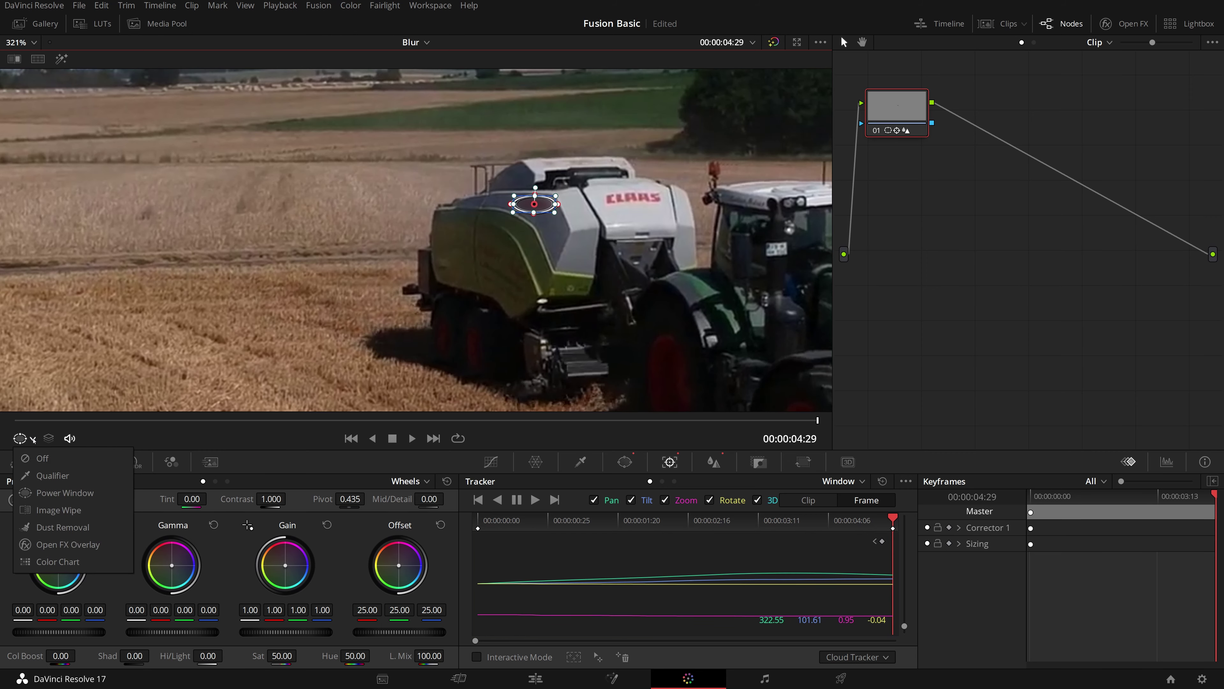
left_click(39, 461)
left_click(413, 438)
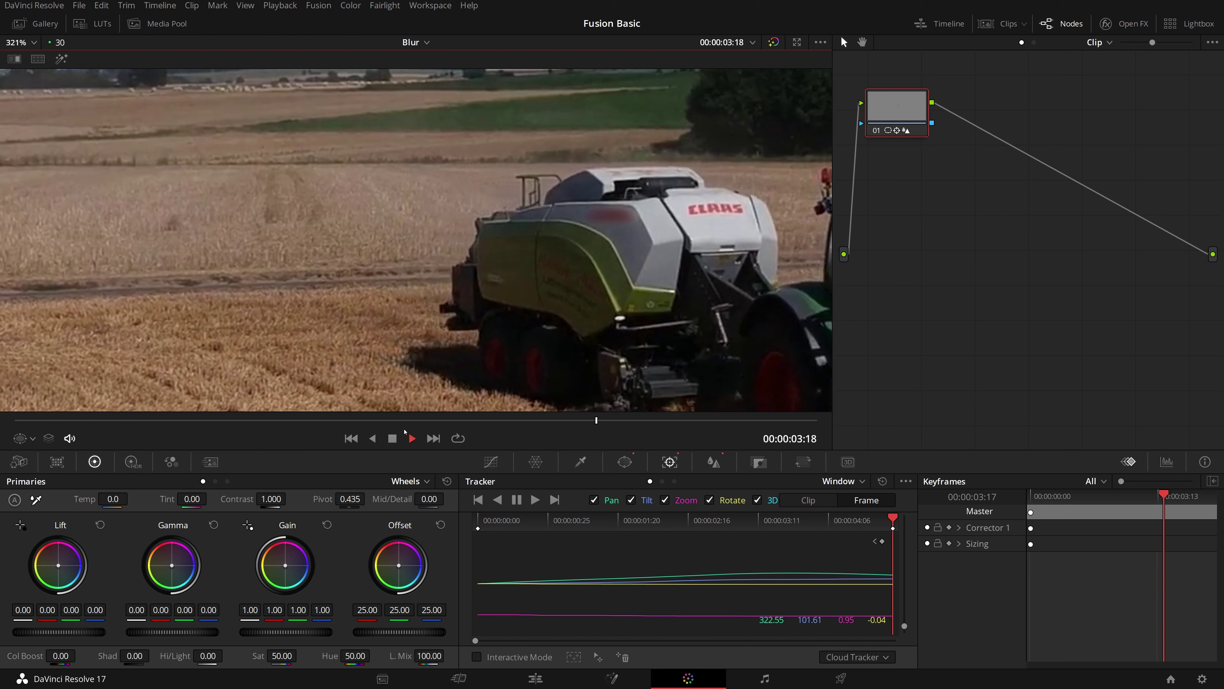
left_click(411, 437)
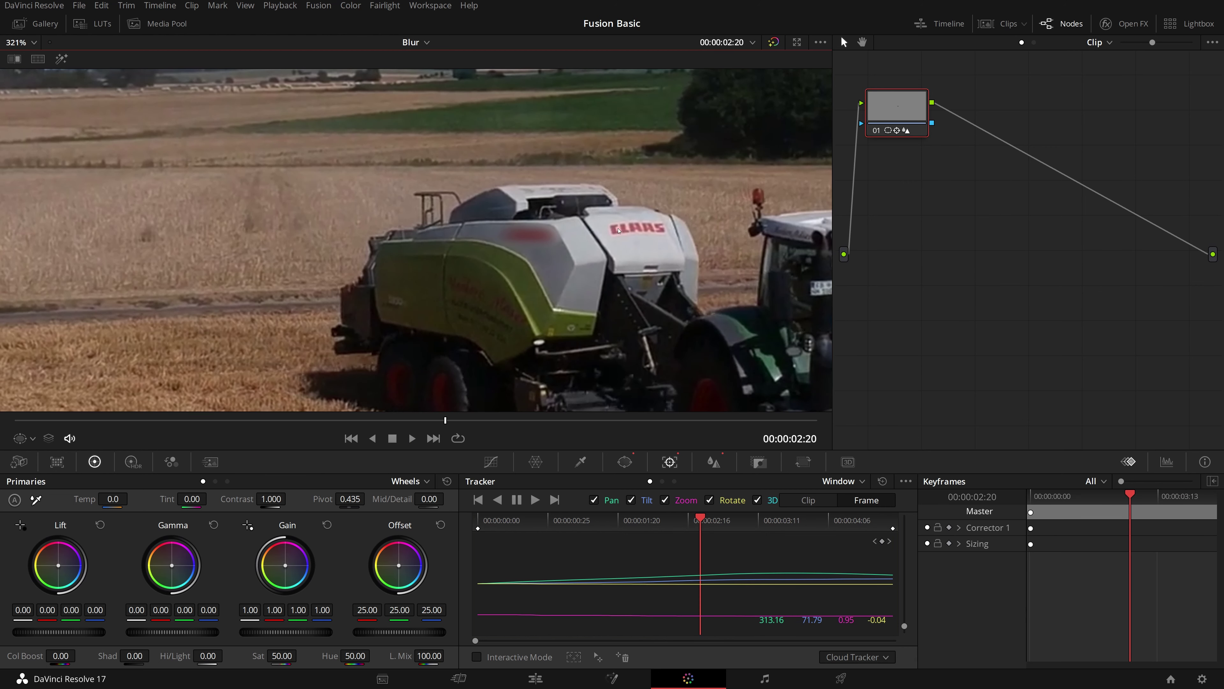
Add a second circle window to the node at 00:00:02:20 and turn the power window overlay on
left_click(624, 462)
left_click(524, 516)
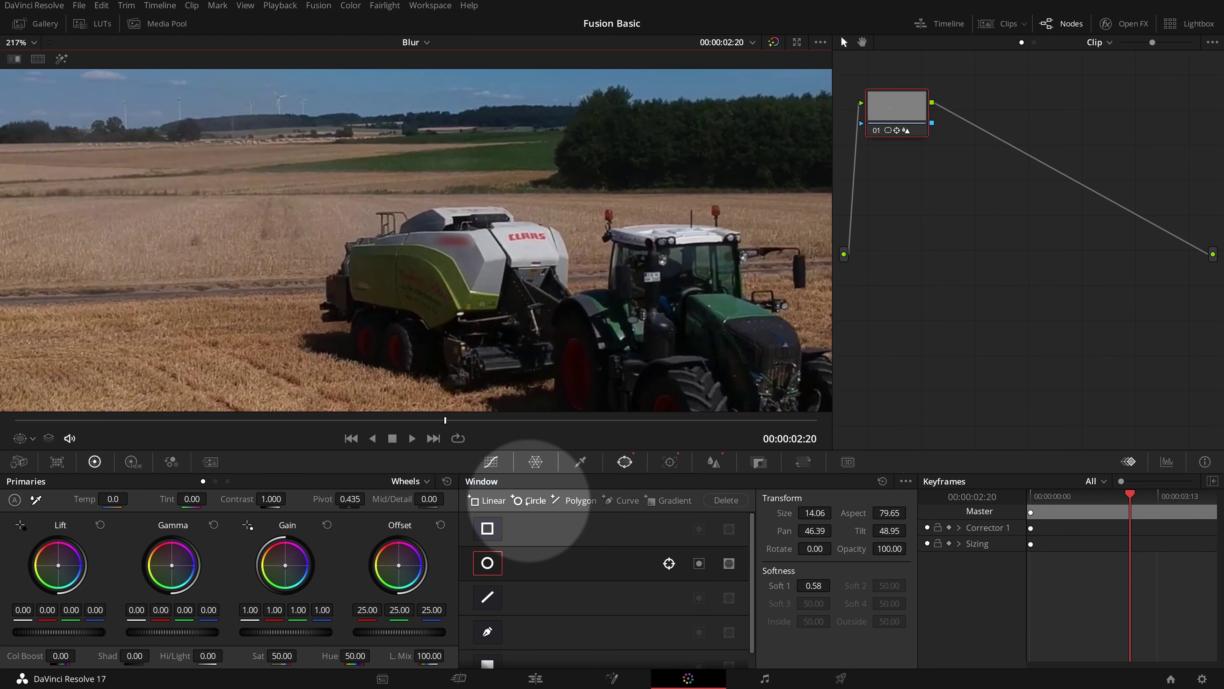
left_click(527, 501)
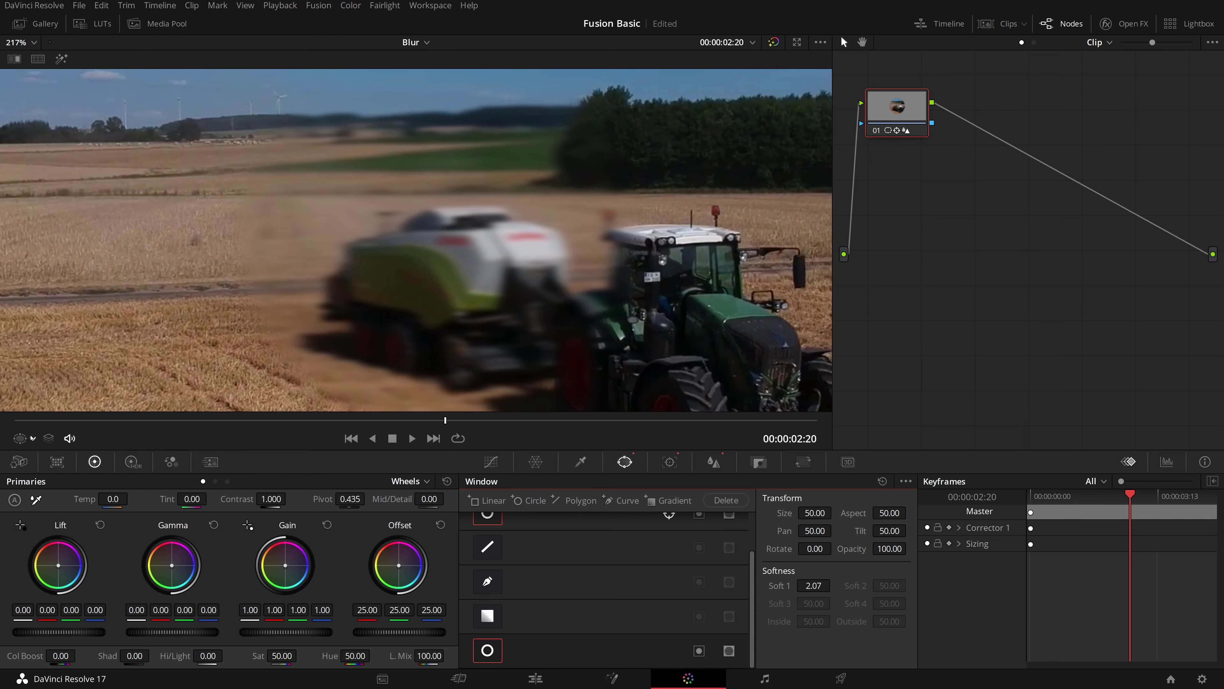
left_click(21, 438)
left_click(52, 509)
Fit the second circle as a flat ellipse over the CLAAS logo on the baler's front panel, size about 7.6, aspect about 81
scroll(624, 384, "down", 3)
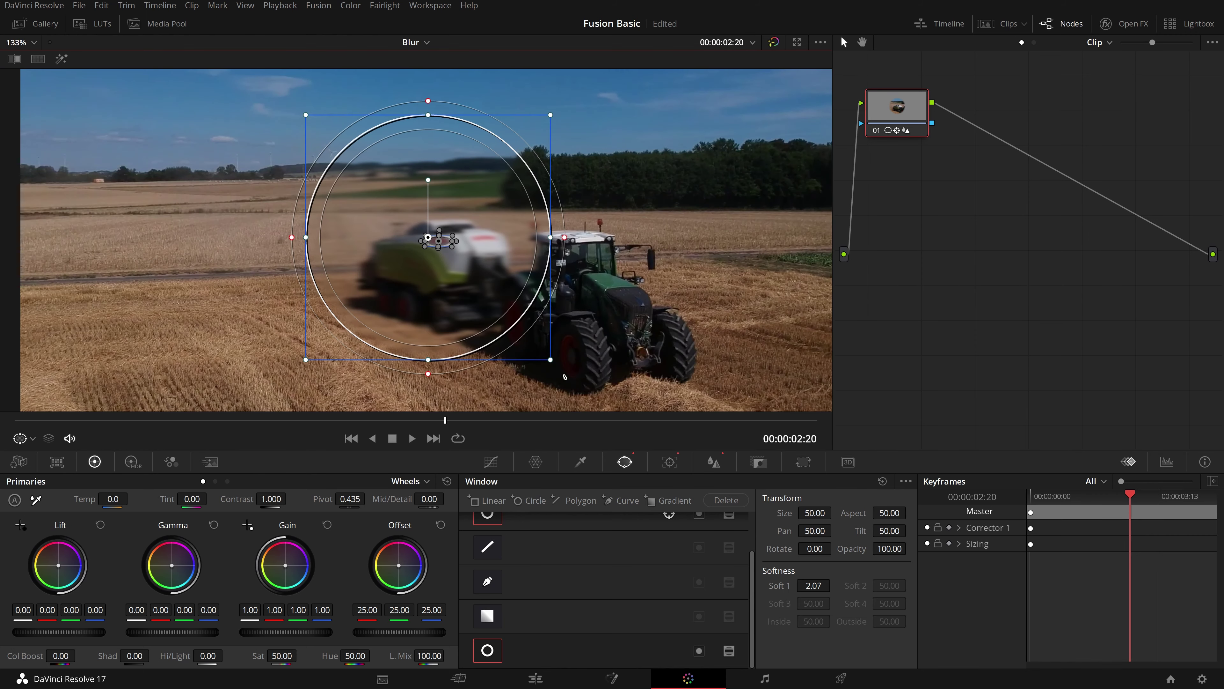
left_click_drag(549, 359, 464, 276)
left_click_drag(427, 237, 481, 238)
left_click_drag(481, 200, 526, 249)
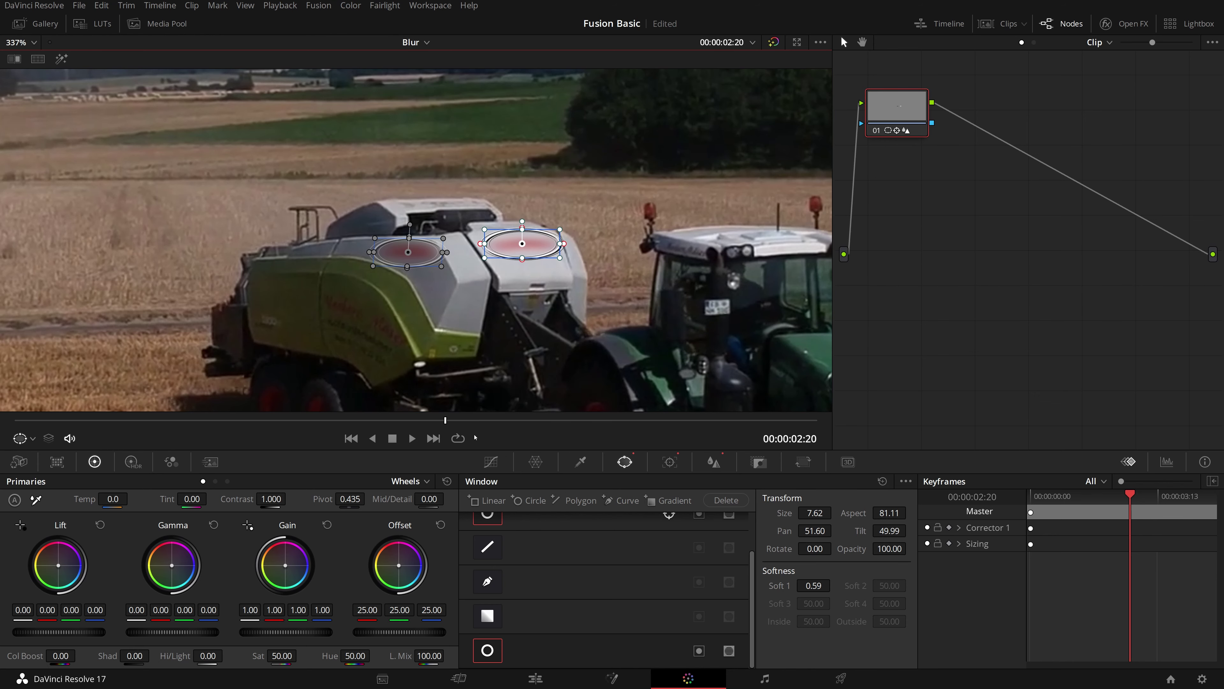
Track the second window forward from 00:00:02:20 to the clip's end, and return to its keyframe at 00:00:02:20
mouse_move(445, 422)
left_mouse_down()
mouse_move(515, 424)
mouse_move(444, 426)
left_mouse_up()
left_click(670, 463)
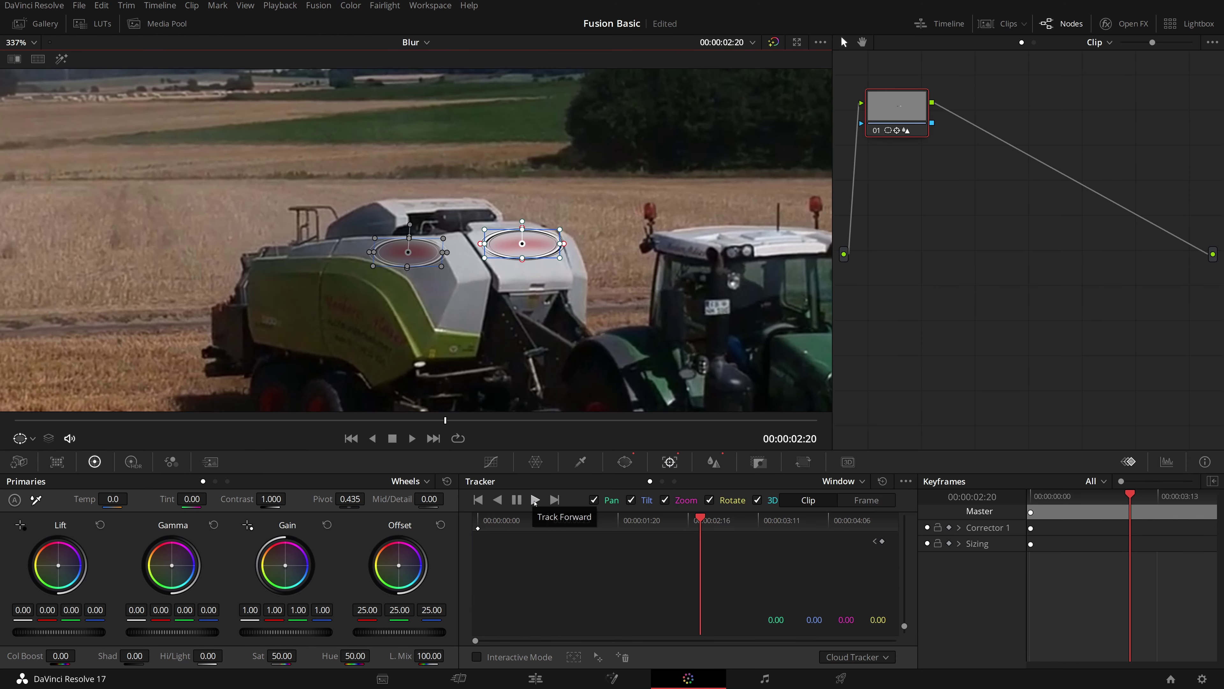
left_click(535, 500)
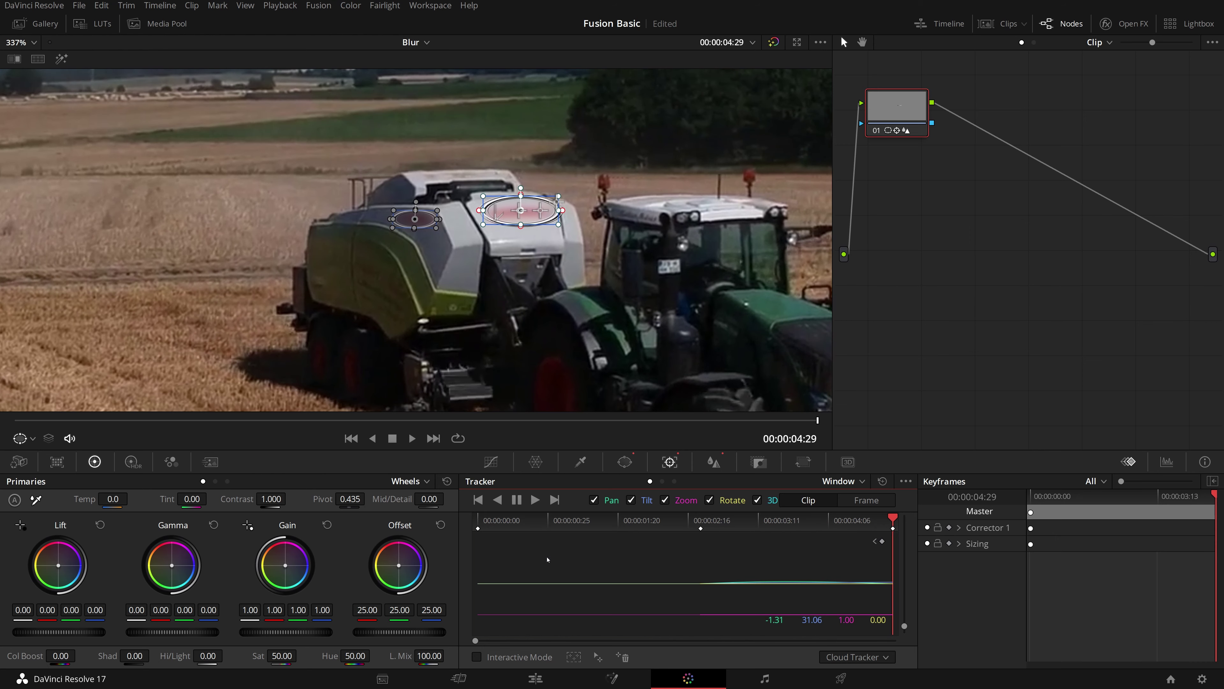
left_click(875, 541)
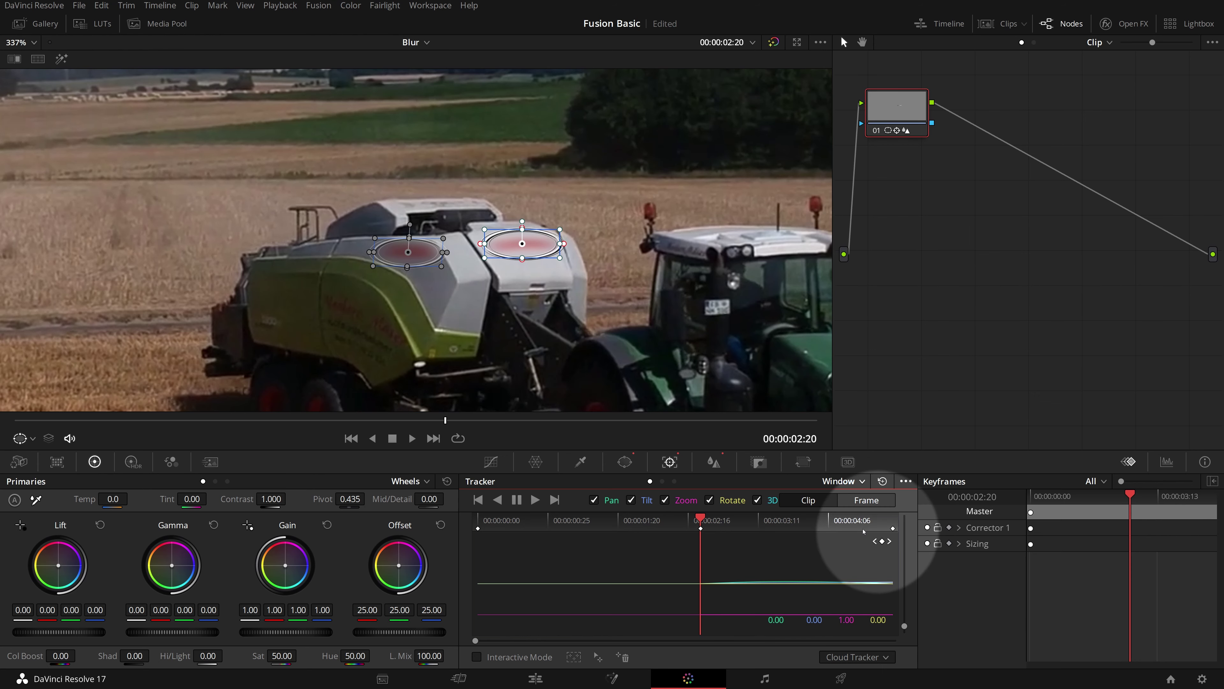
Track the second window backward in Clip mode from its keyframe at 00:00:02:20 to the clip's first frame
left_click(891, 542)
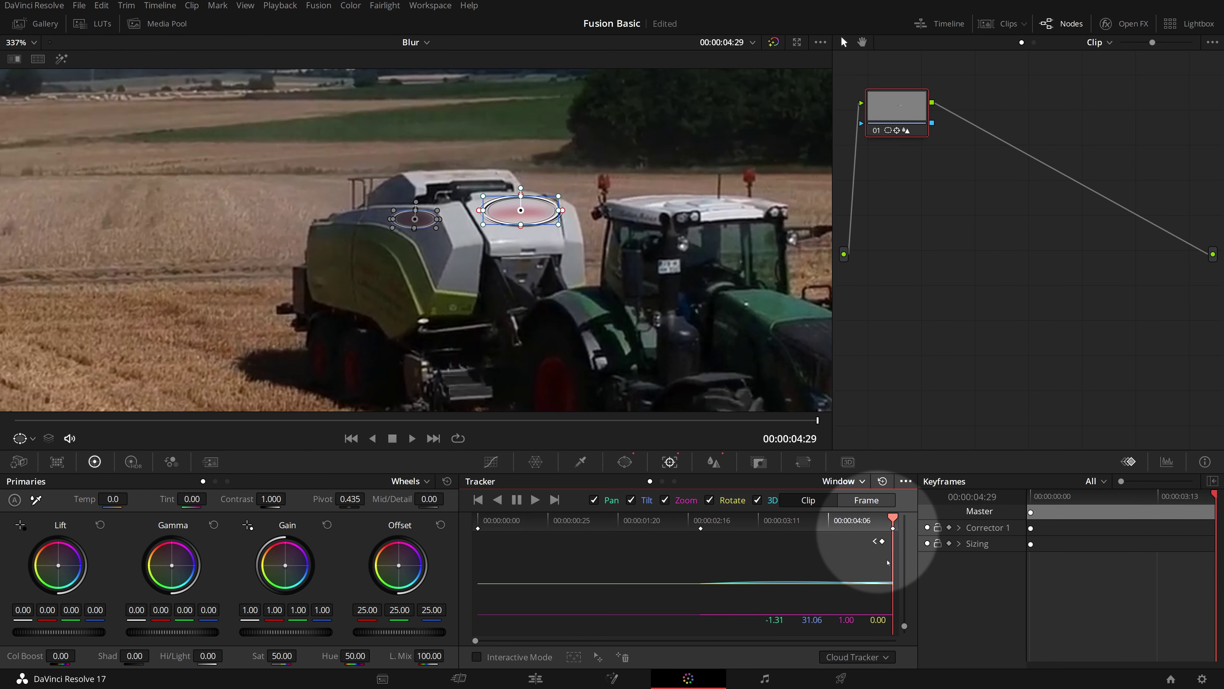
left_click(875, 542)
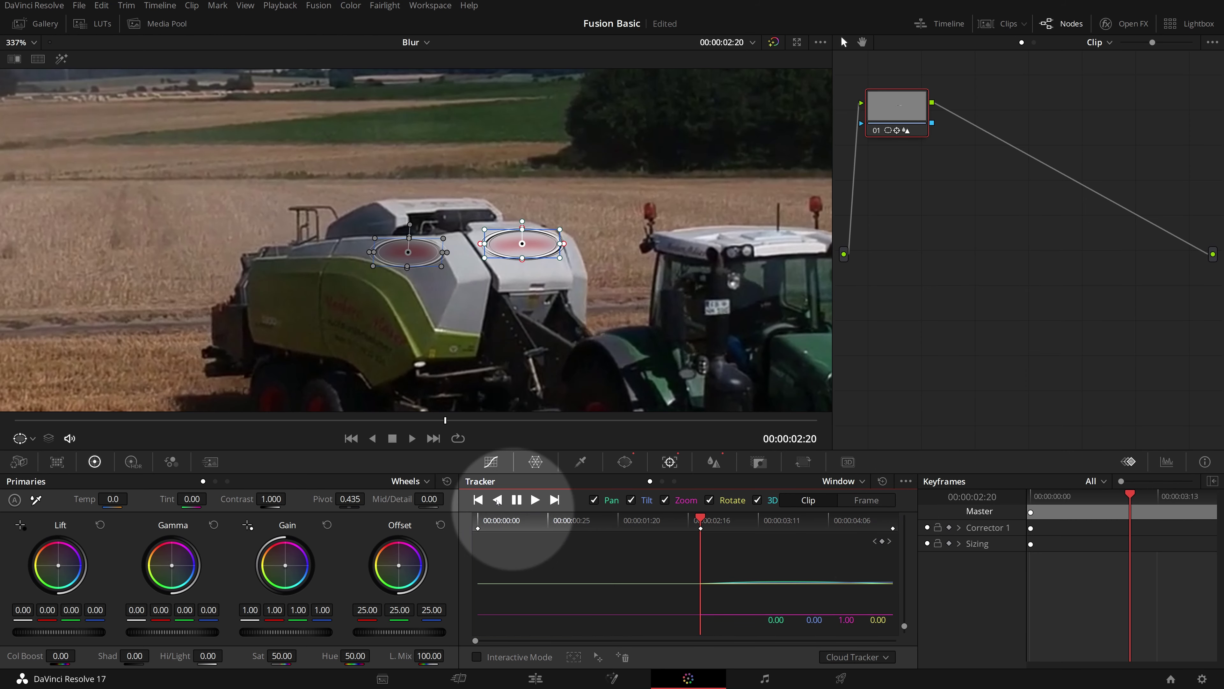
left_click(498, 501)
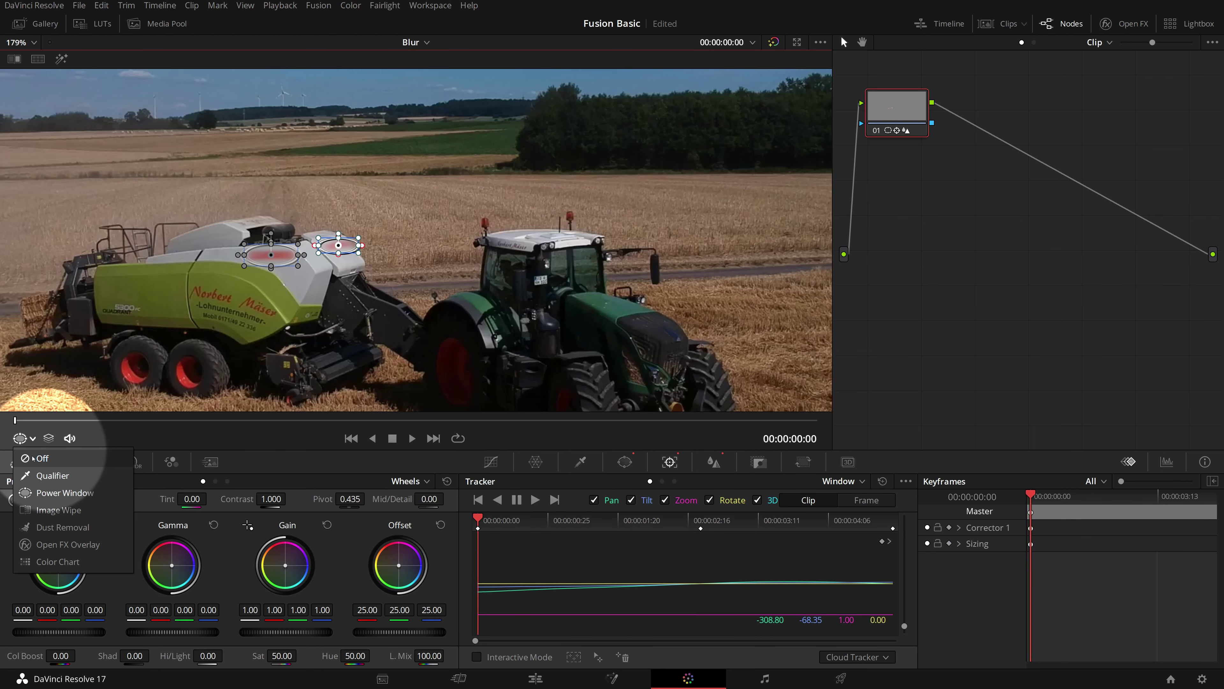
Hide the window overlay and play the clip to check the blur on both logos, returning to 00:00:00:08
left_click(33, 458)
left_click(412, 438)
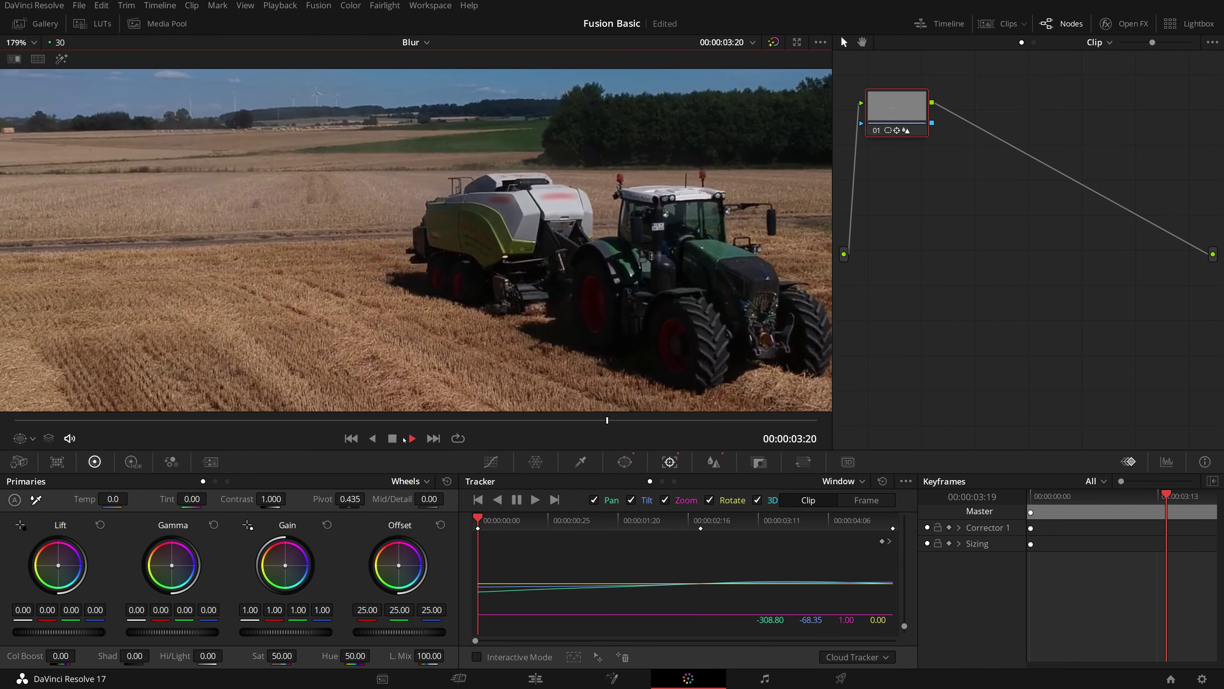
key("space")
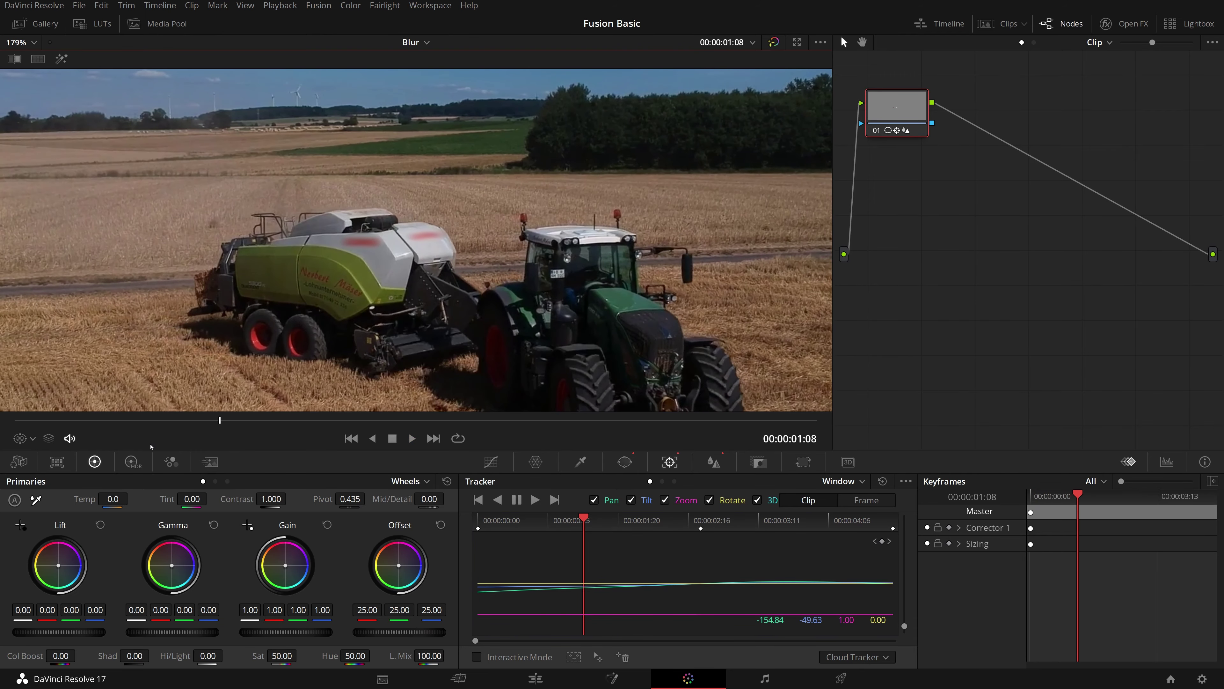
left_click(57, 420)
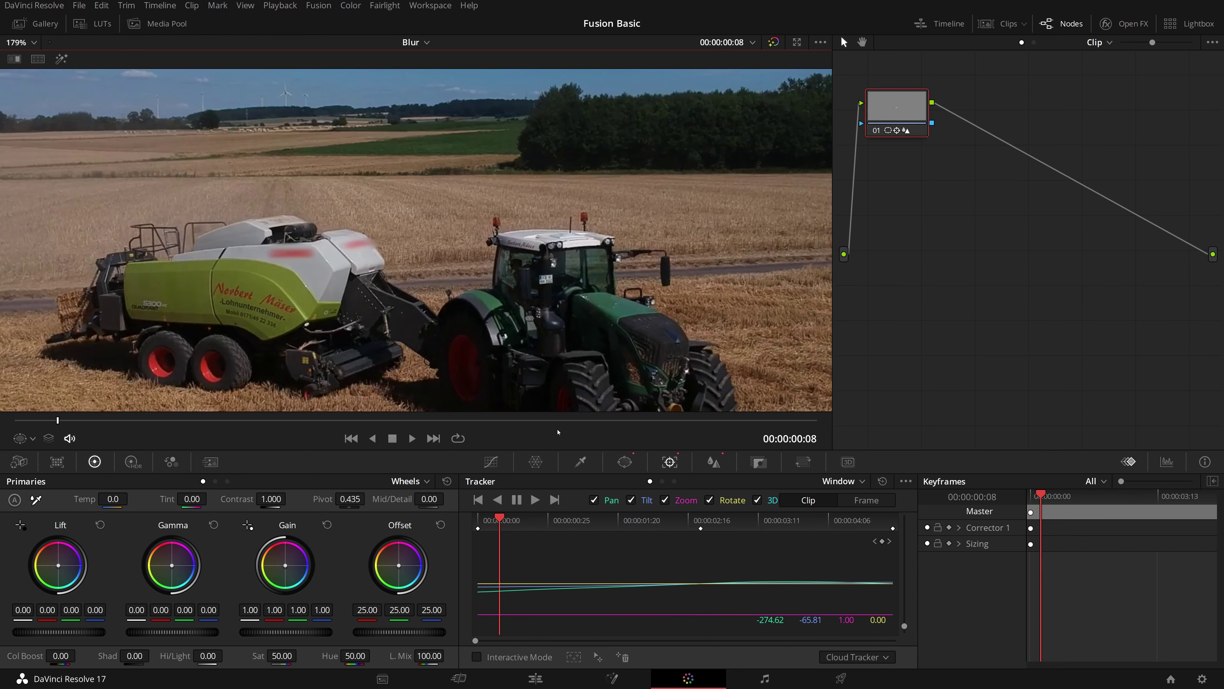
At 00:00:00:00 in tracker Frame mode, show the power window overlay and narrow the second ellipse to fit the baler's front panel
left_click_drag(57, 421, 14, 421)
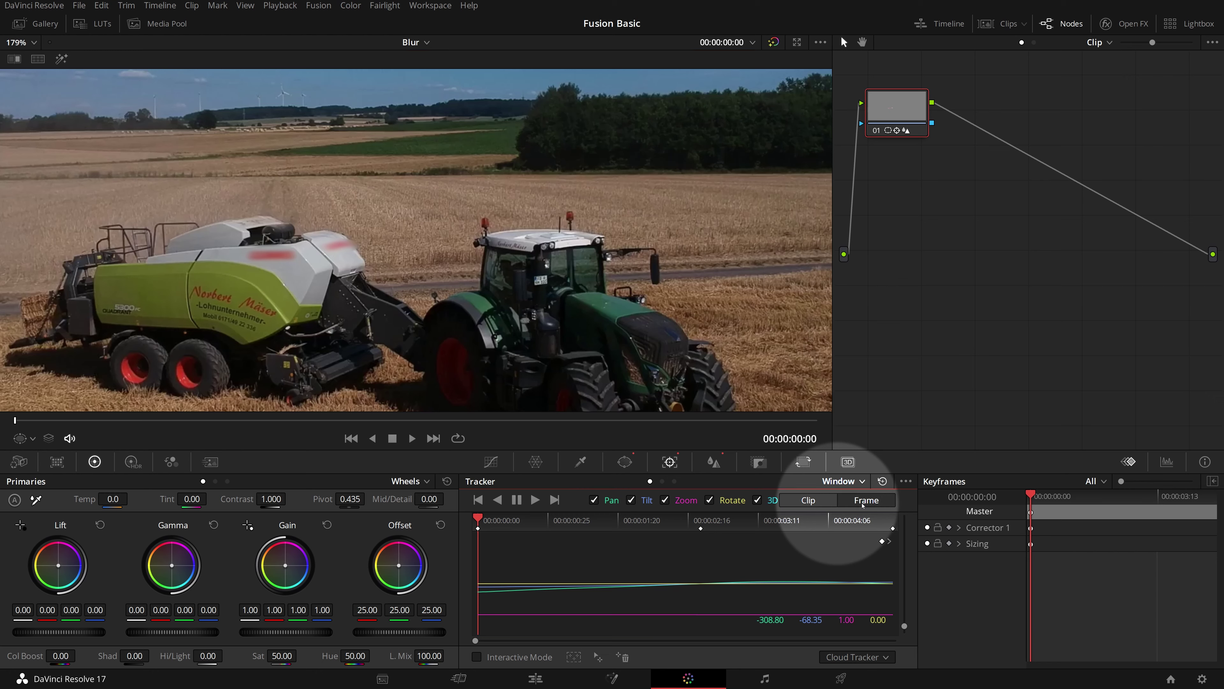
left_click(27, 438)
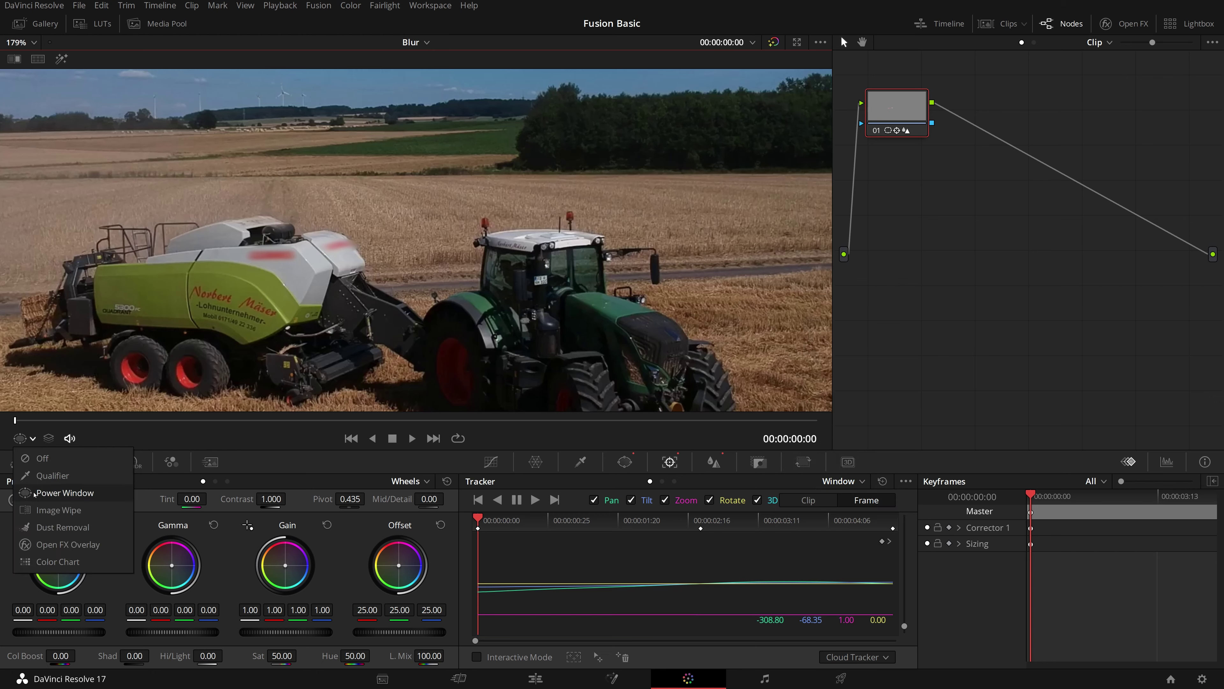
left_click(58, 492)
left_click_drag(358, 244, 356, 245)
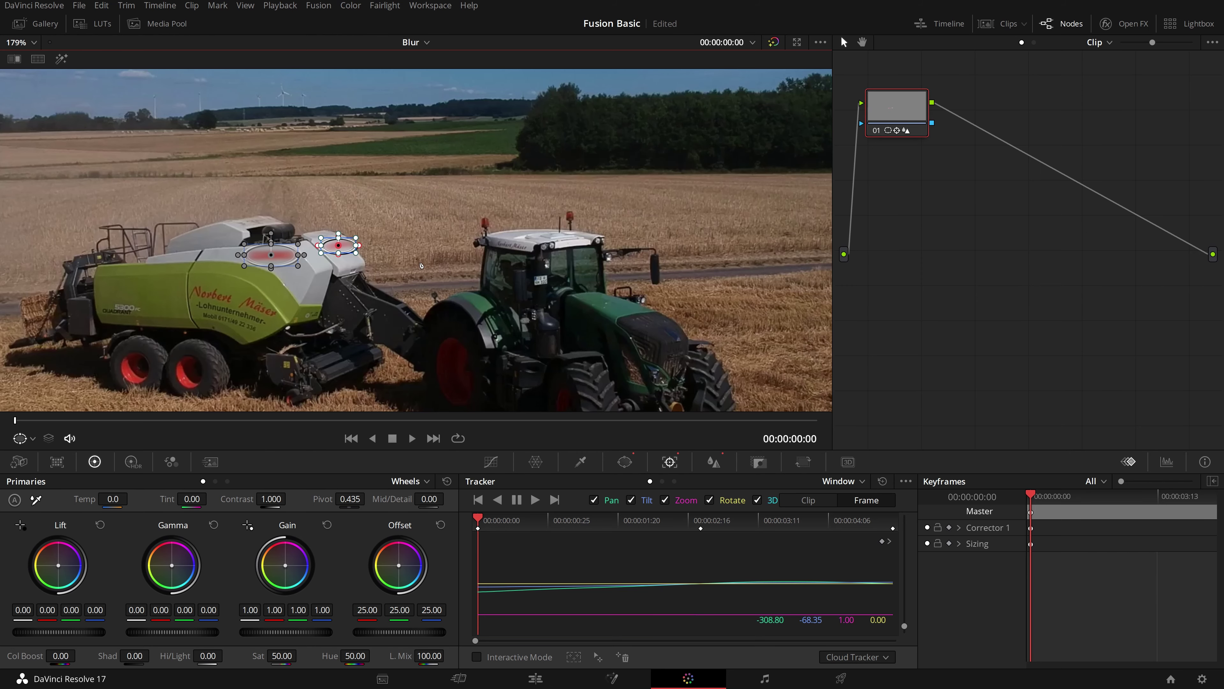
scroll(424, 267, "up", 9)
left_click_drag(469, 284, 547, 284)
left_click_drag(354, 252, 336, 252)
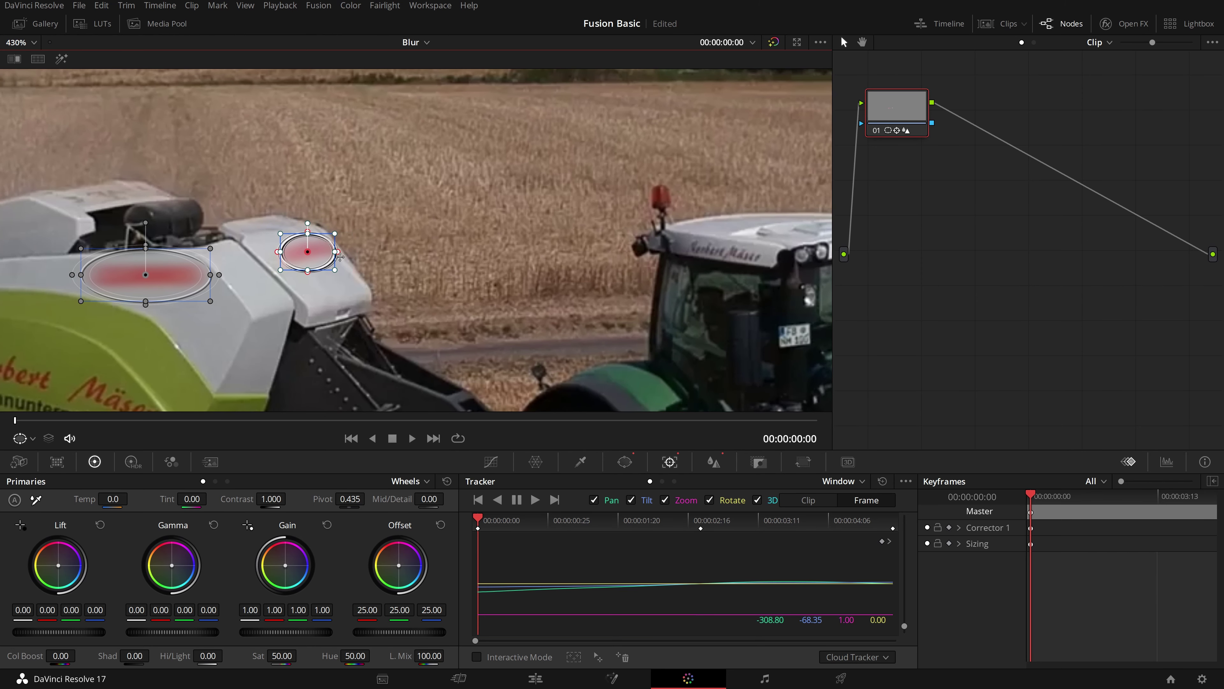
Play the clip without the window overlay to check the adjusted blur, stop at 00:00:01:20 and switch to the Edit page
scroll(336, 257, "down", 4)
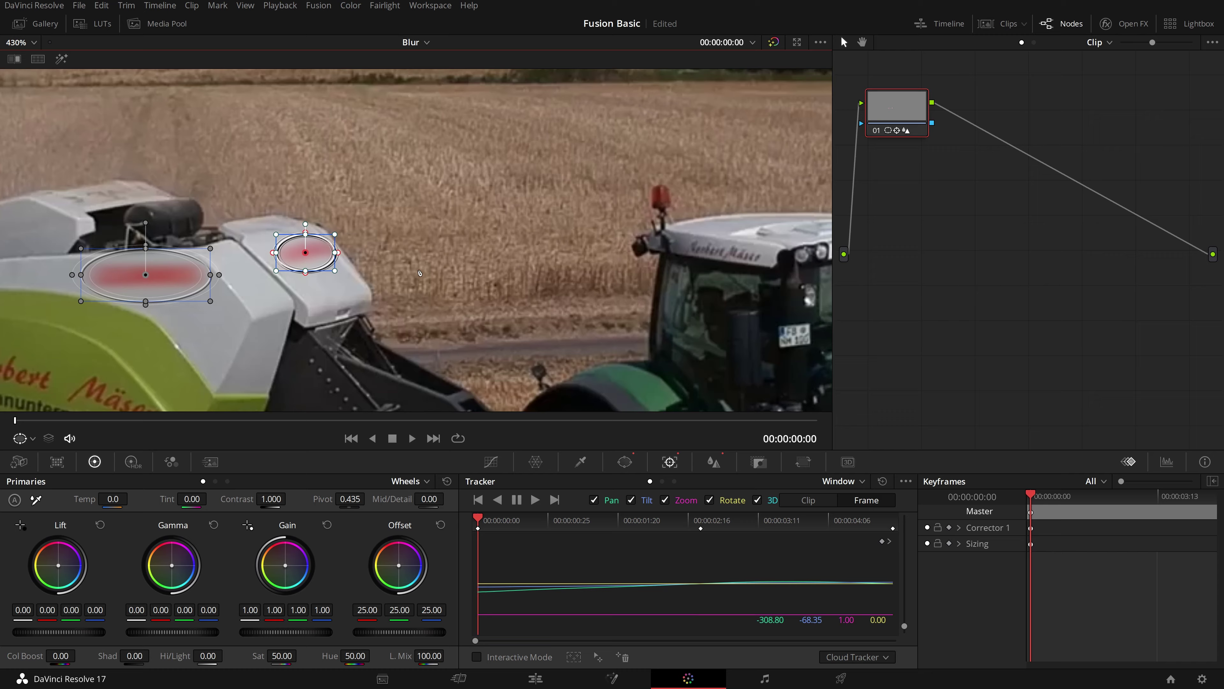
key("space")
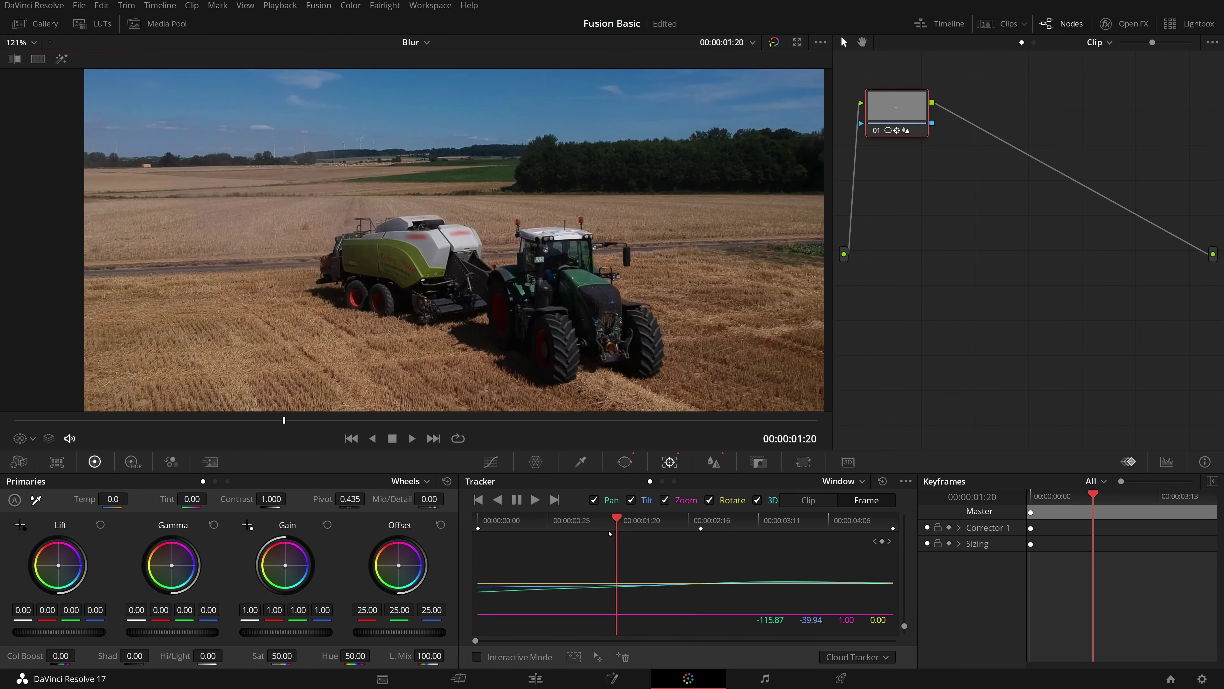
left_click(534, 679)
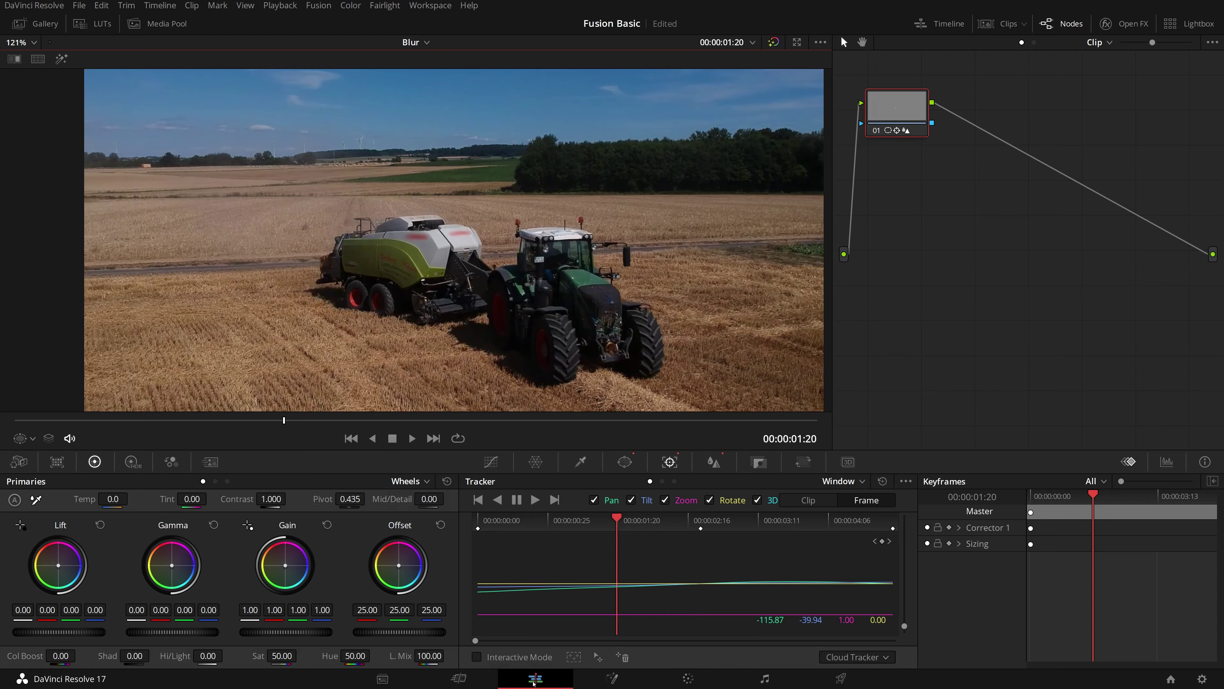